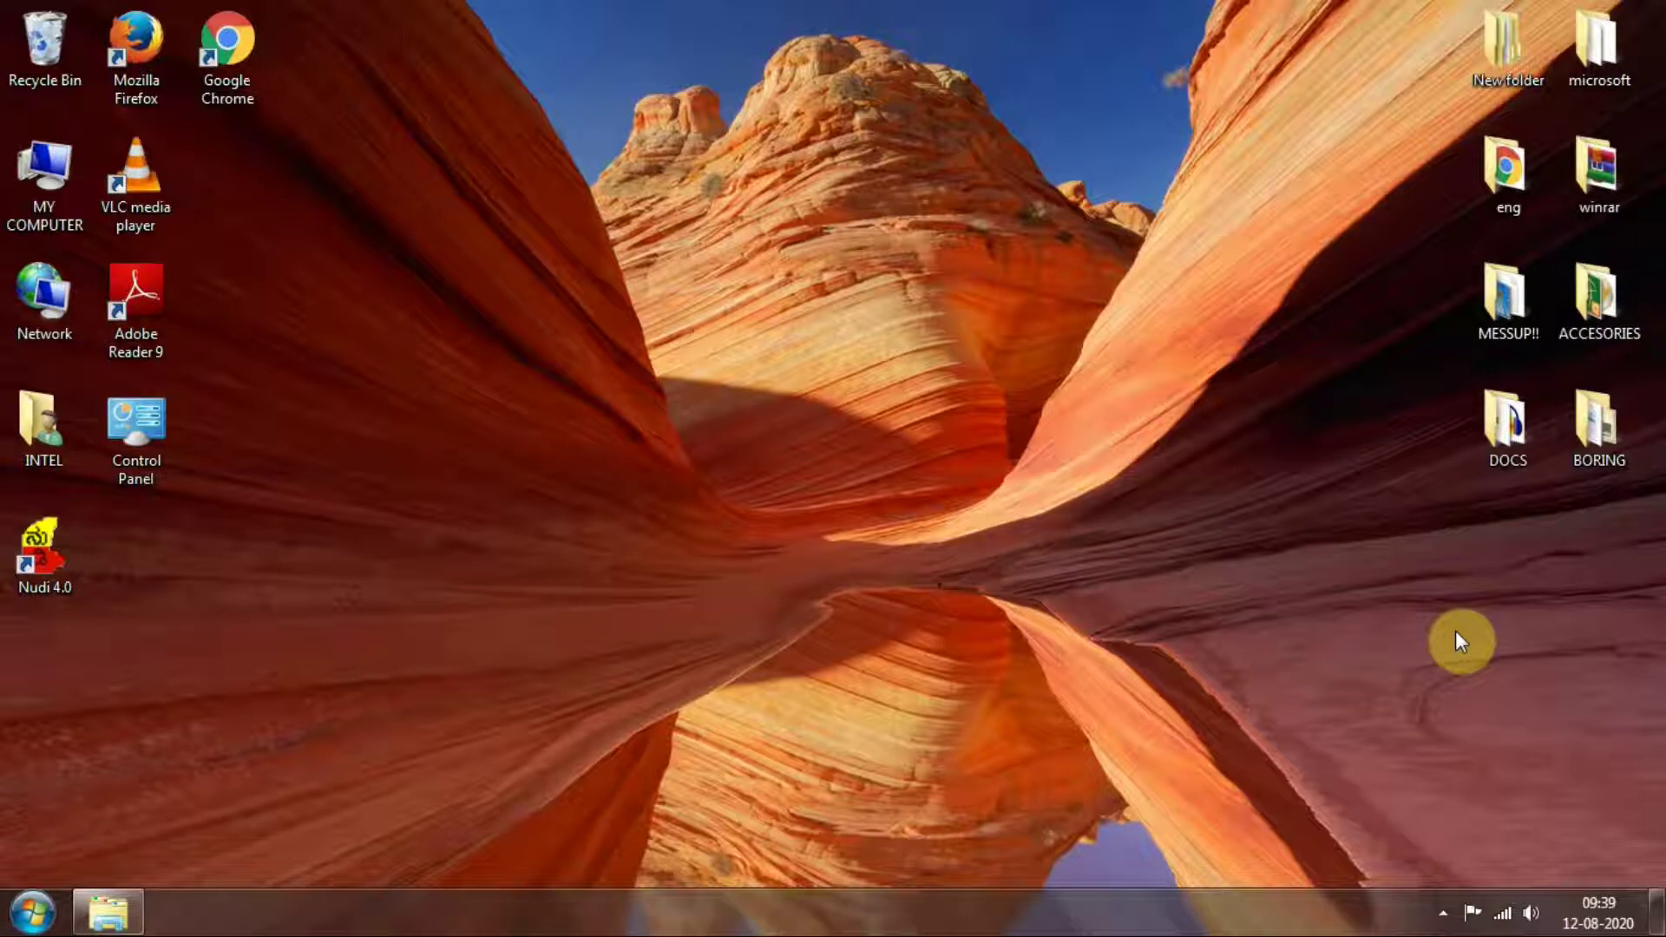
- Open the DOCS folder on the desktop and launch Shotcut from its shortcut
double_click(1488, 429)
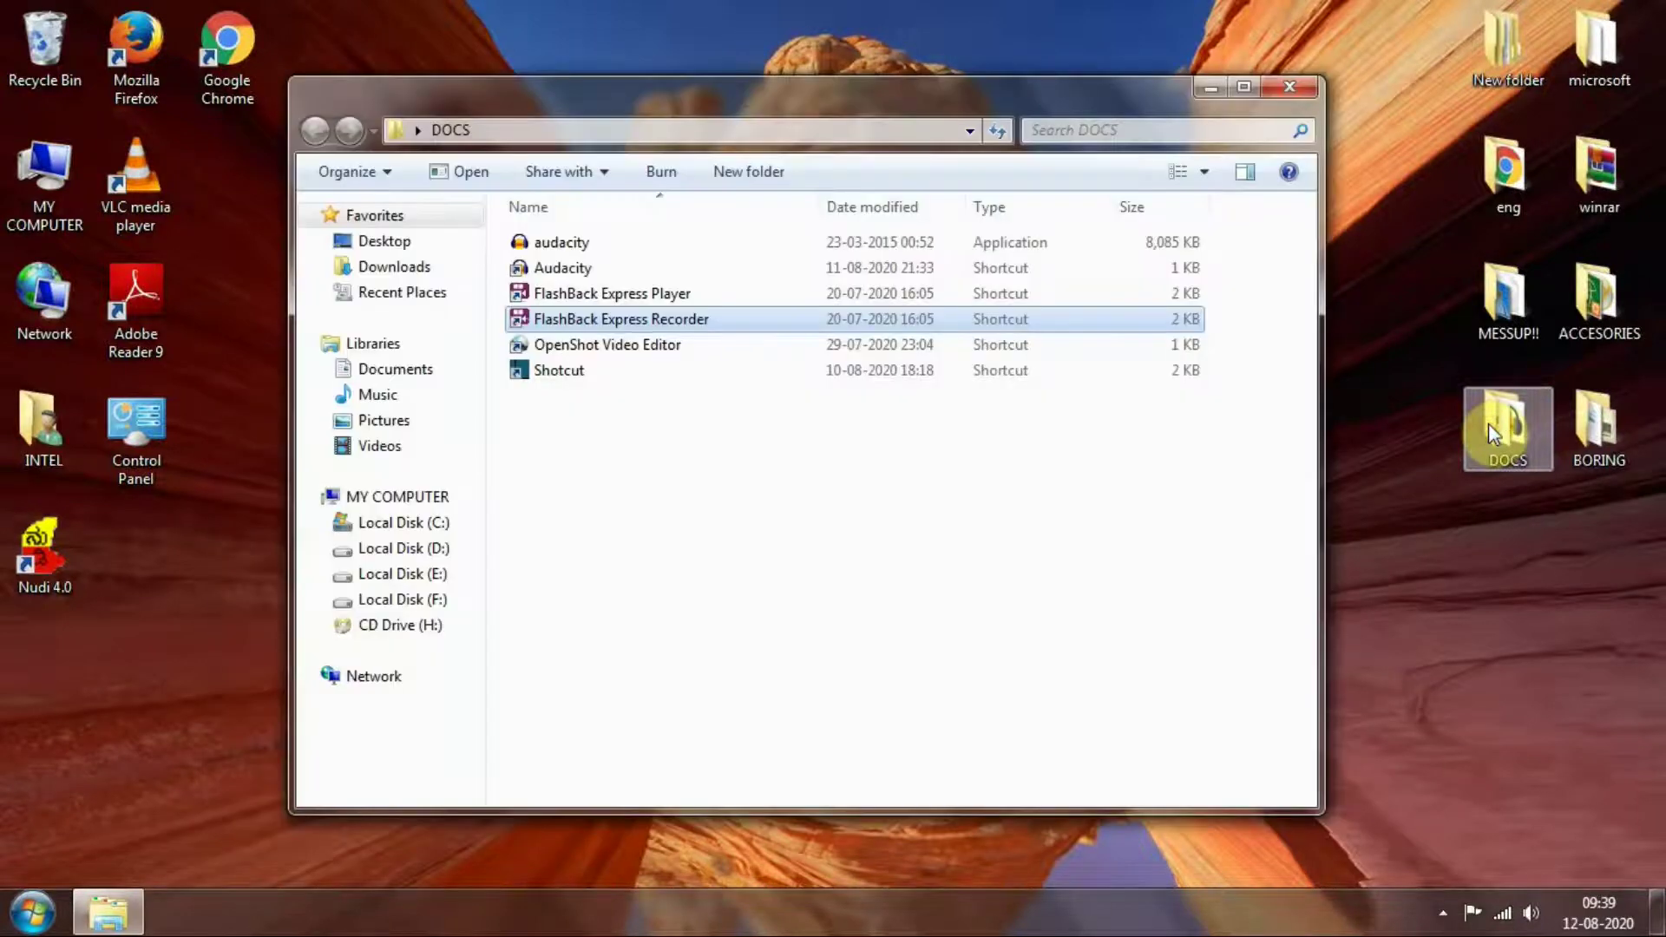
left_click(752, 378)
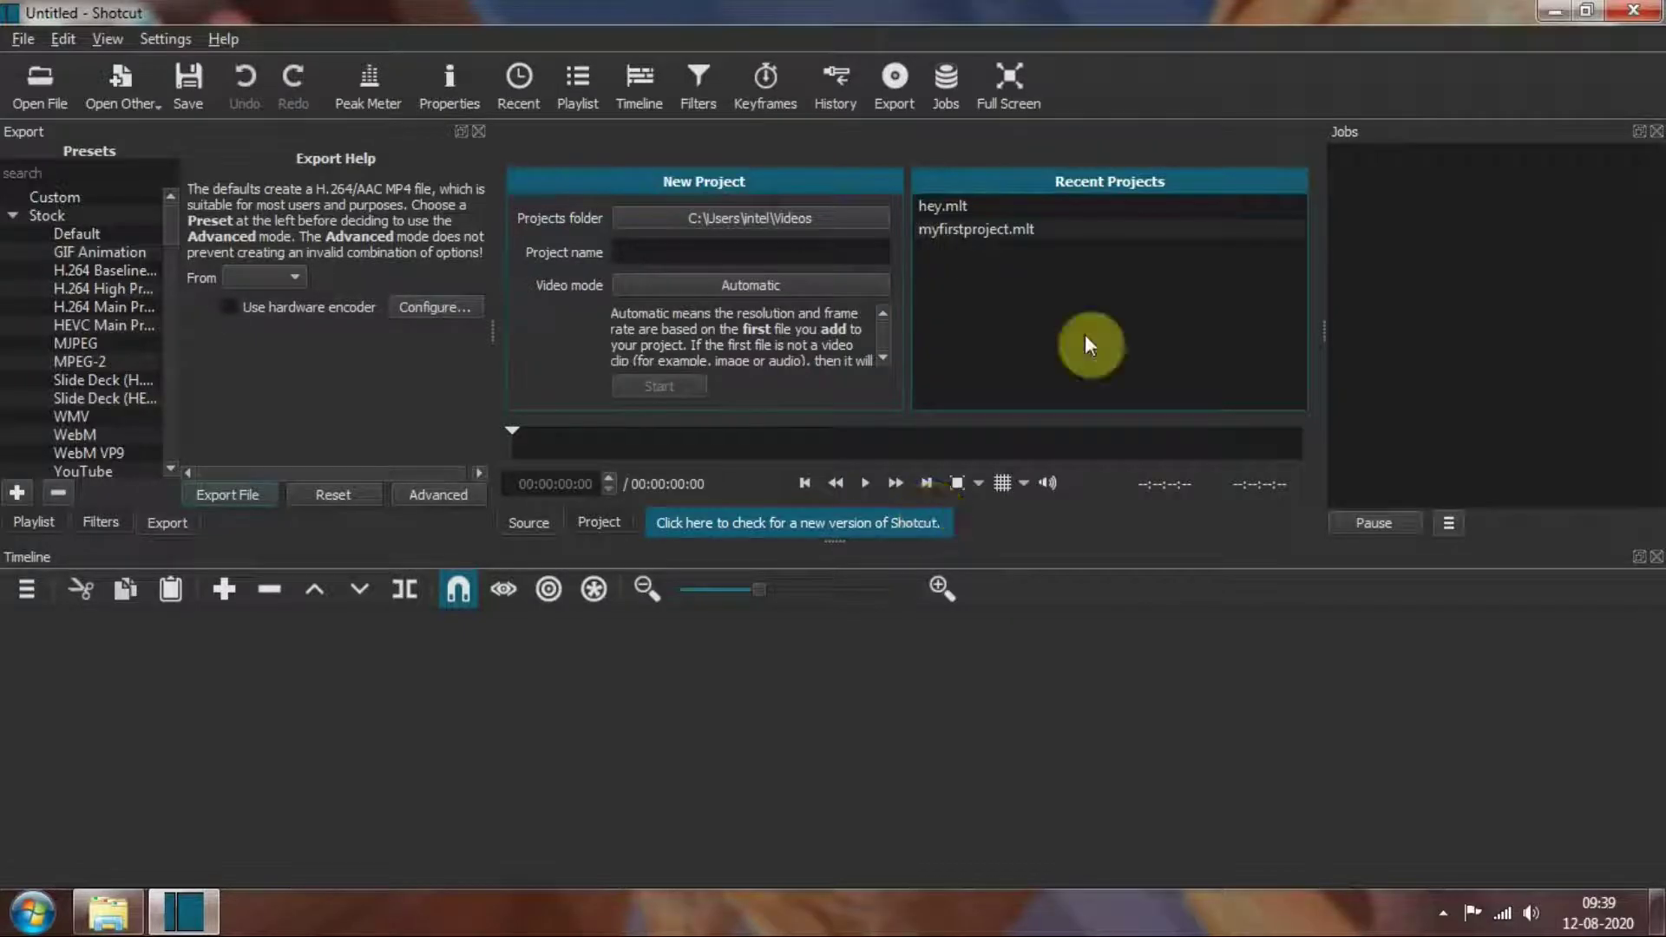
- Reopen hey.mlt from Recent Projects and pick how_to_extract_audio_from_video from MESSUP!!
left_click(991, 208)
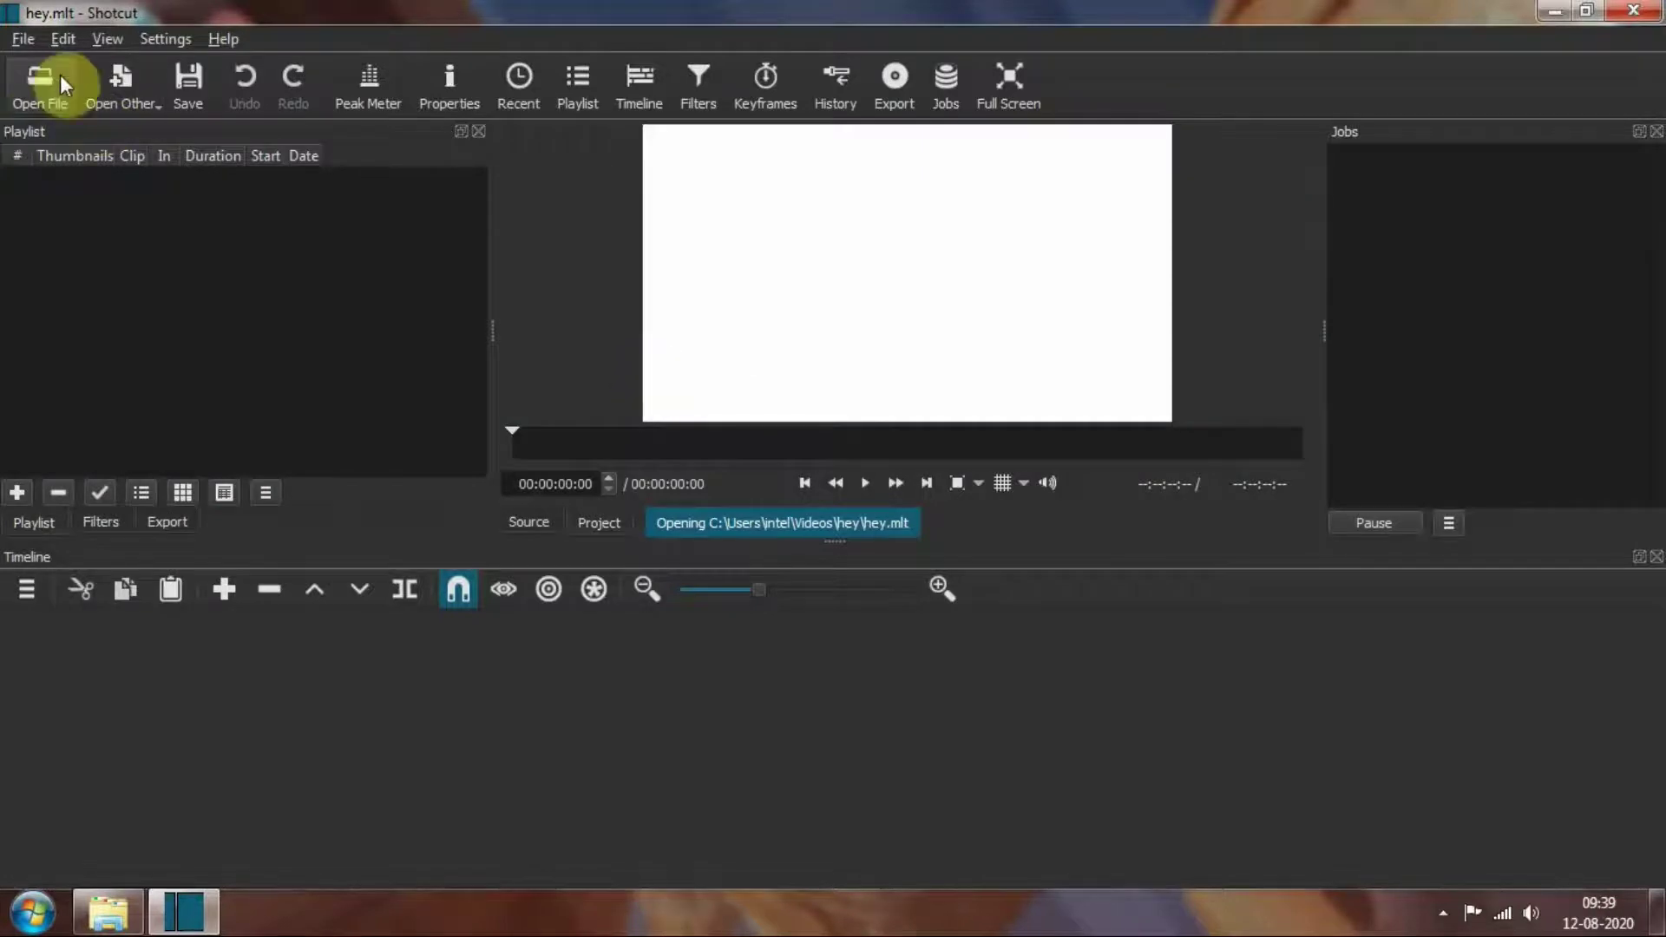
left_click(40, 80)
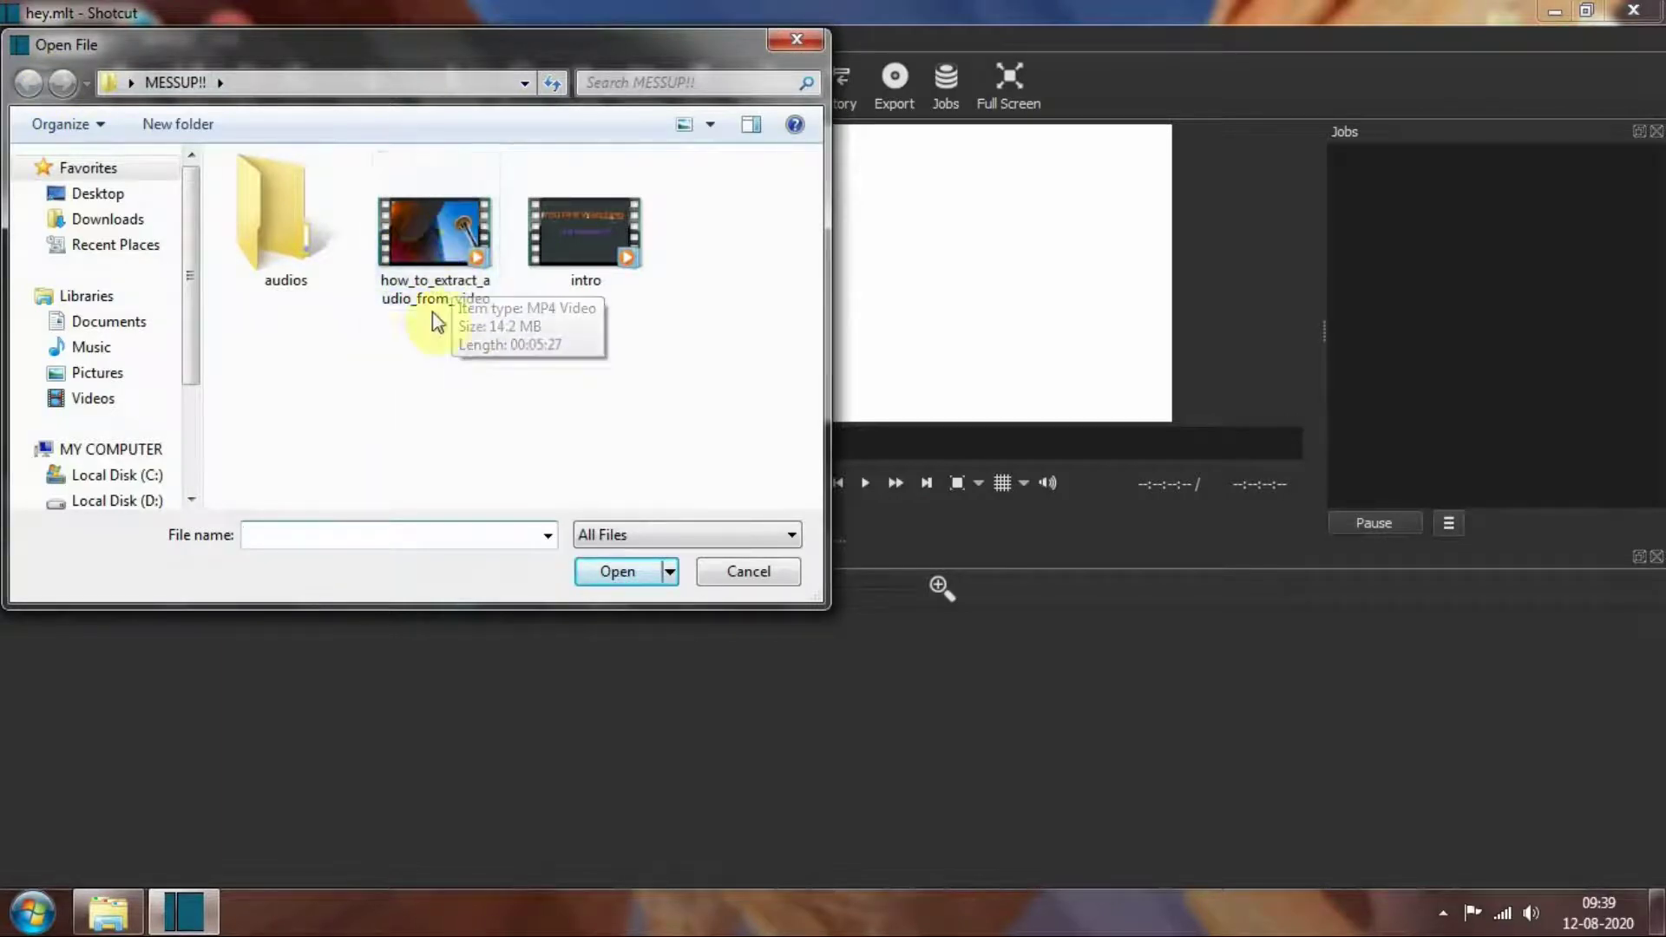
left_click(435, 227)
- Load how_to_extract_audio_from_video.mp4, pause it, and drag it onto the V1 timeline track
left_click(622, 571)
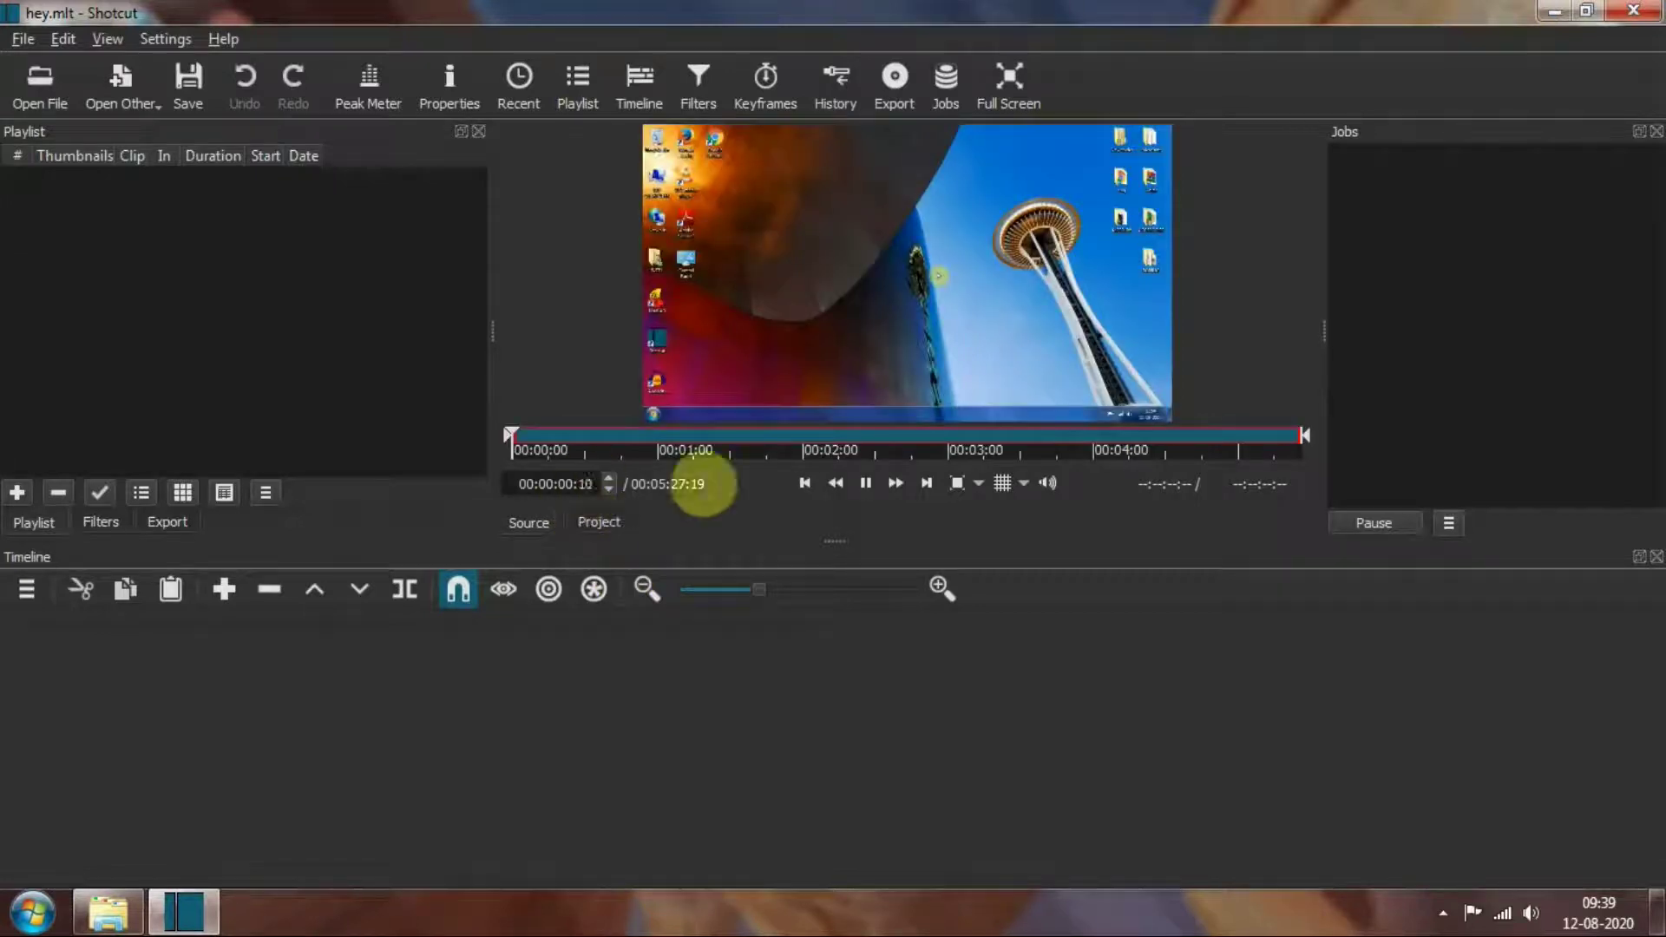
left_click(871, 480)
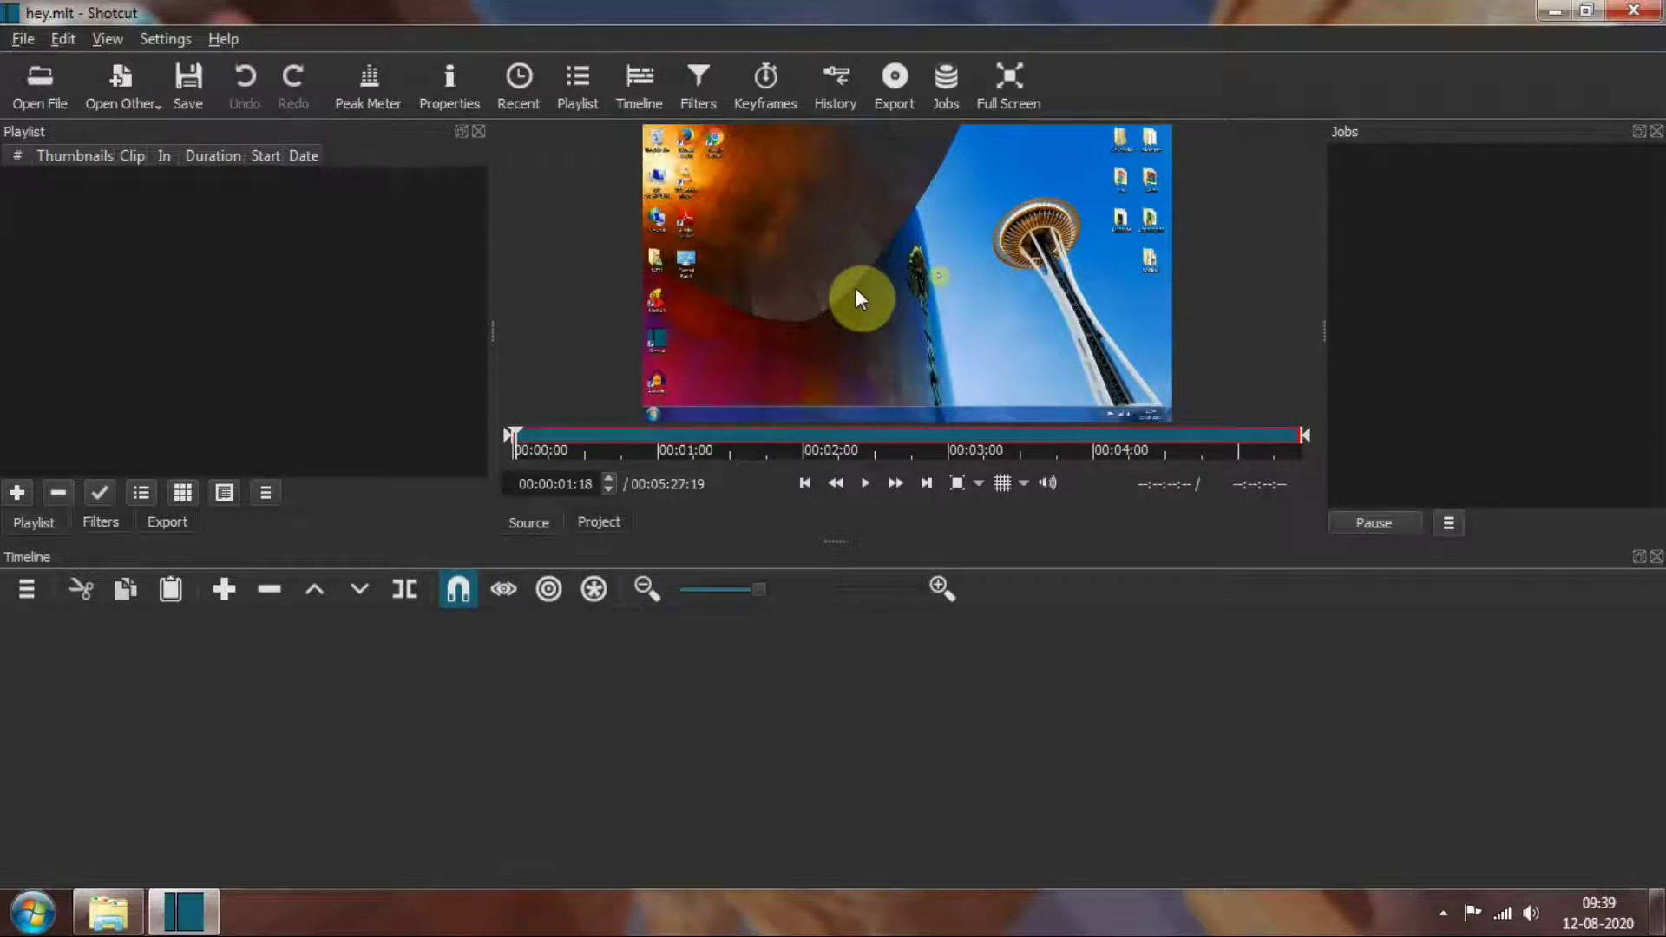
mouse_move(865, 254)
left_mouse_down()
mouse_move(411, 725)
mouse_move(327, 699)
left_mouse_up()
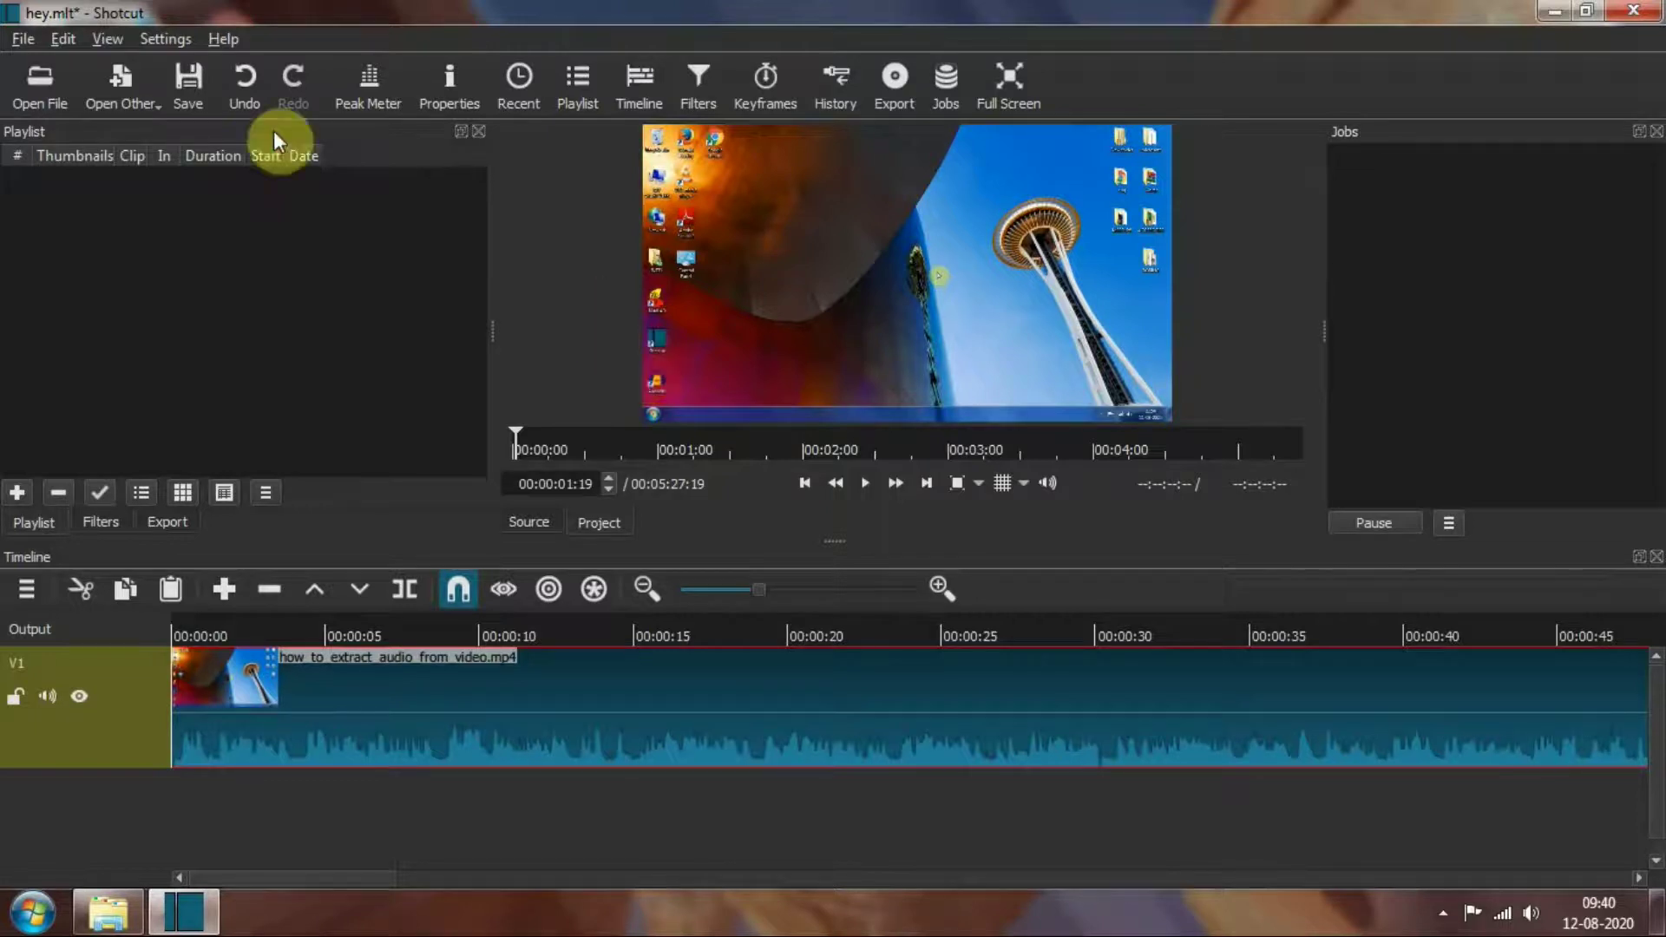
- Open File > Export Video and select the MP3 preset from the audio presets group
left_click(20, 39)
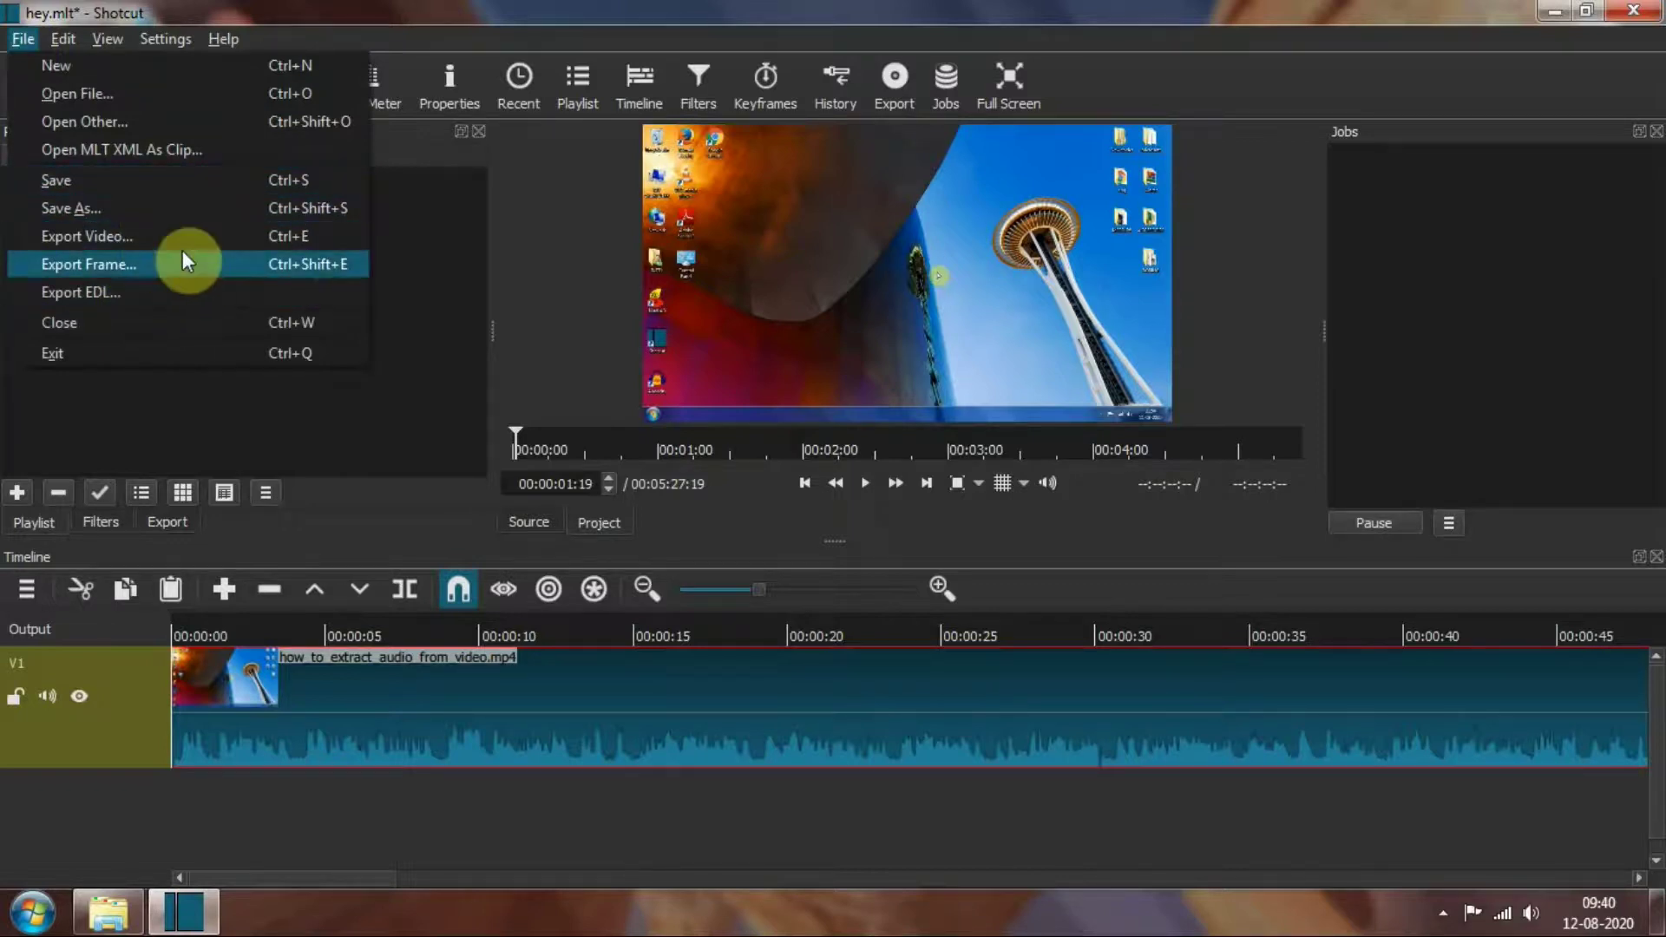
left_click(201, 233)
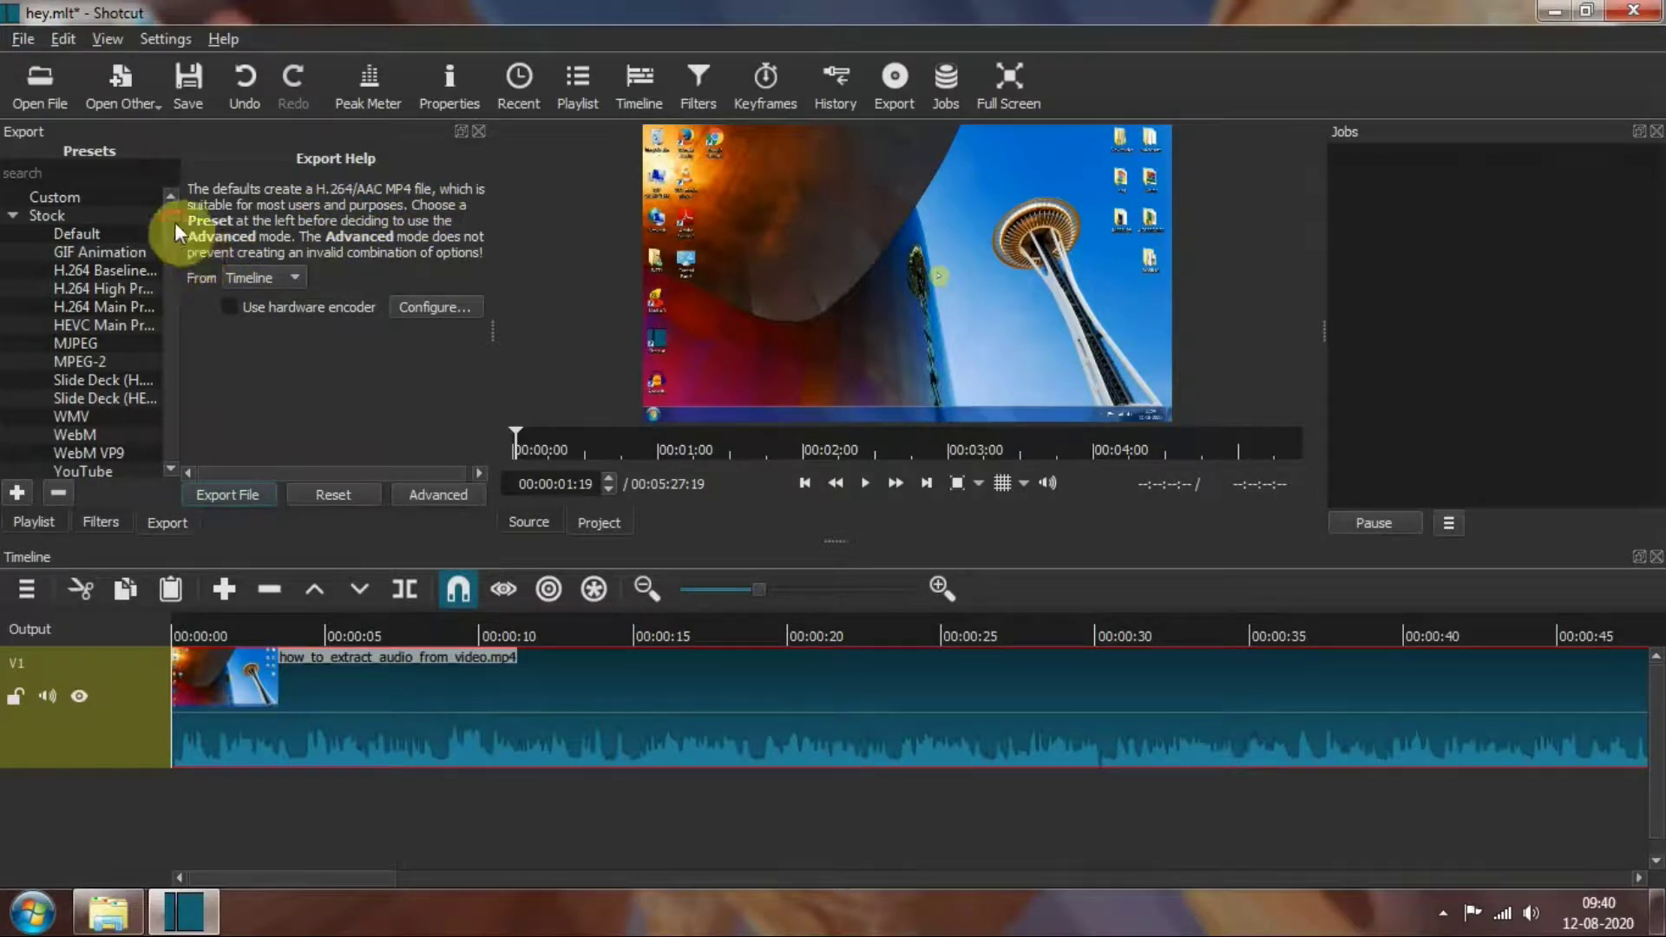
scroll(175, 223, "down", 2)
scroll(175, 247, "down", 2)
scroll(178, 257, "down", 1)
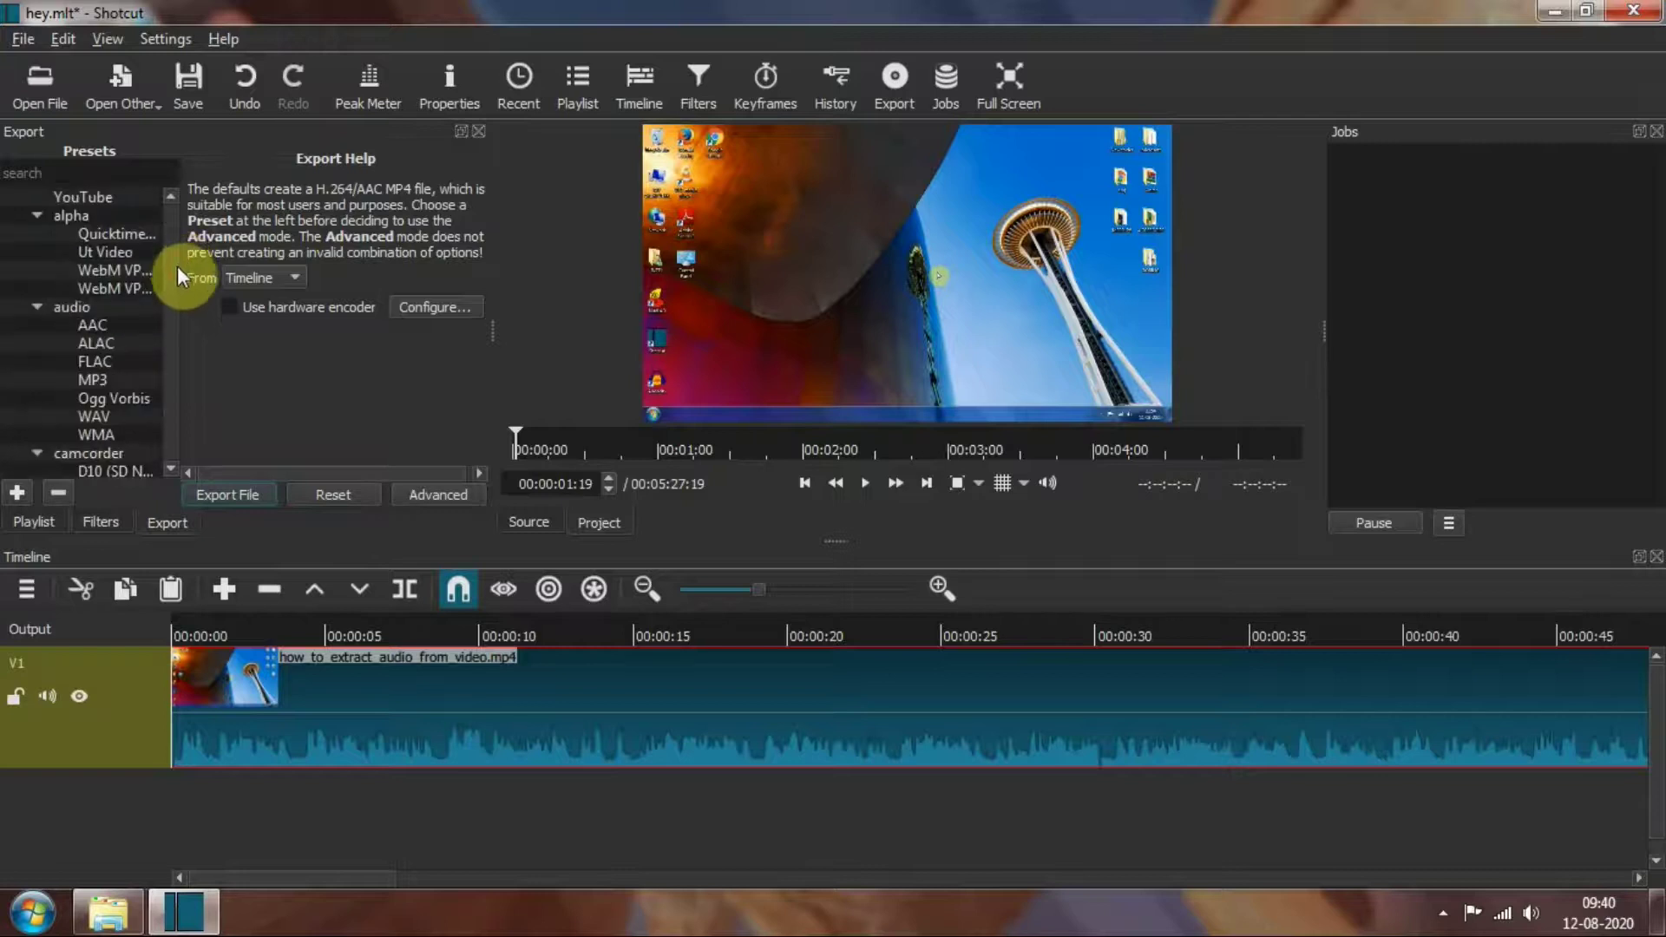
left_click(96, 379)
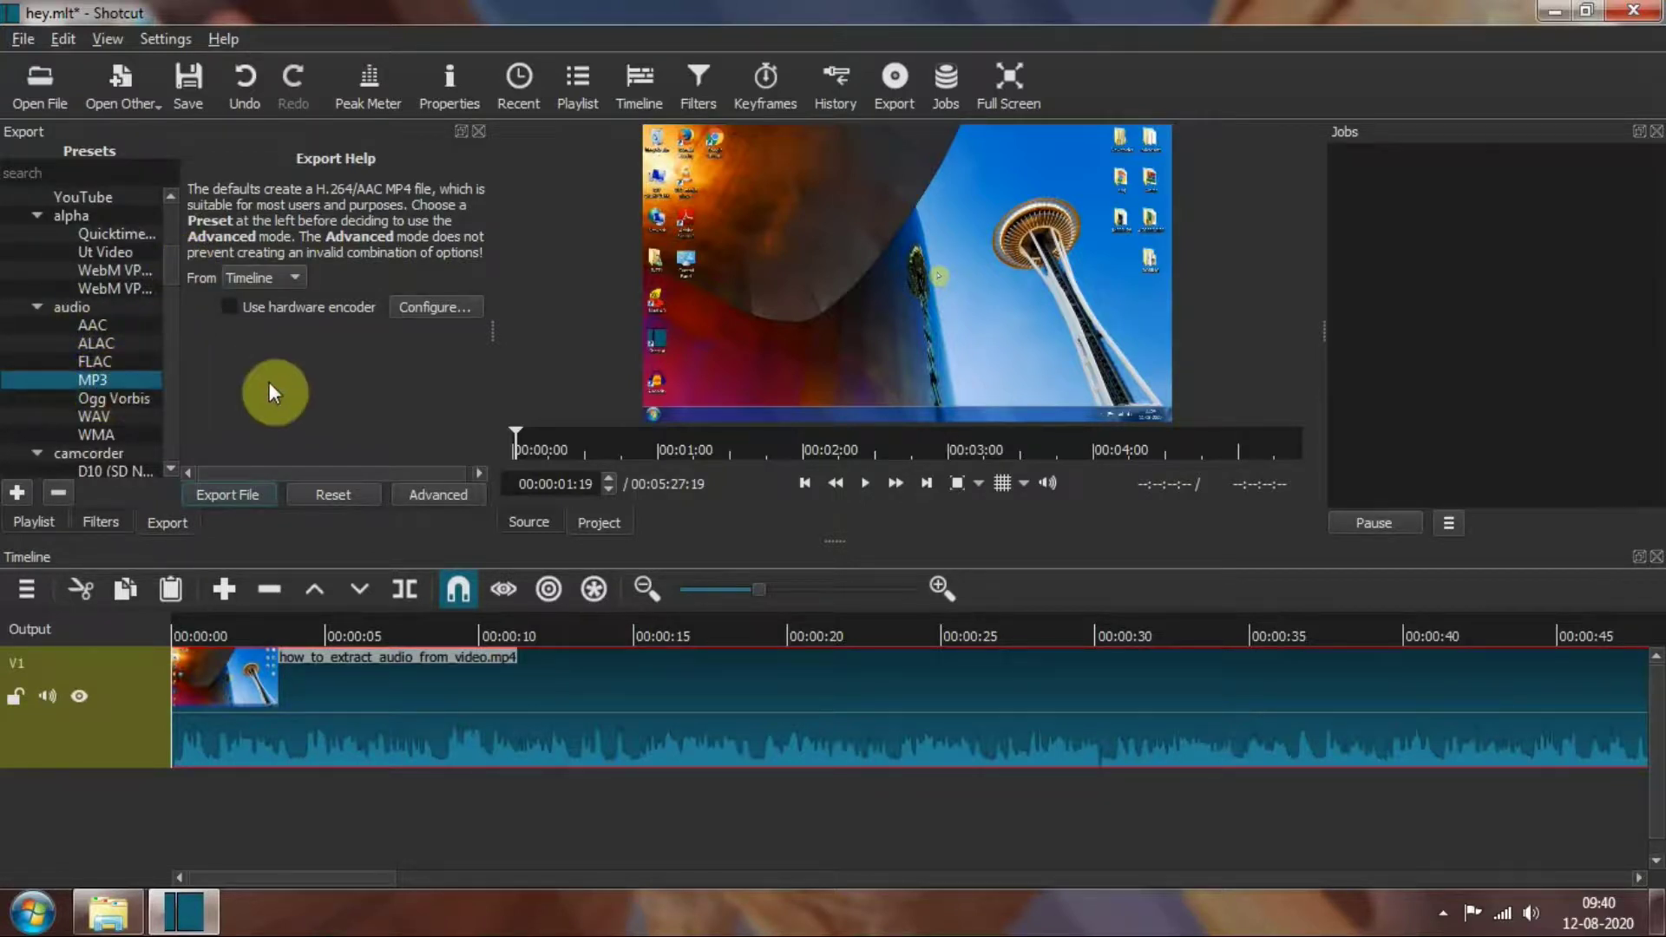
- Export the timeline as audioforaudio.mp3, replacing the default name hey
left_click(239, 495)
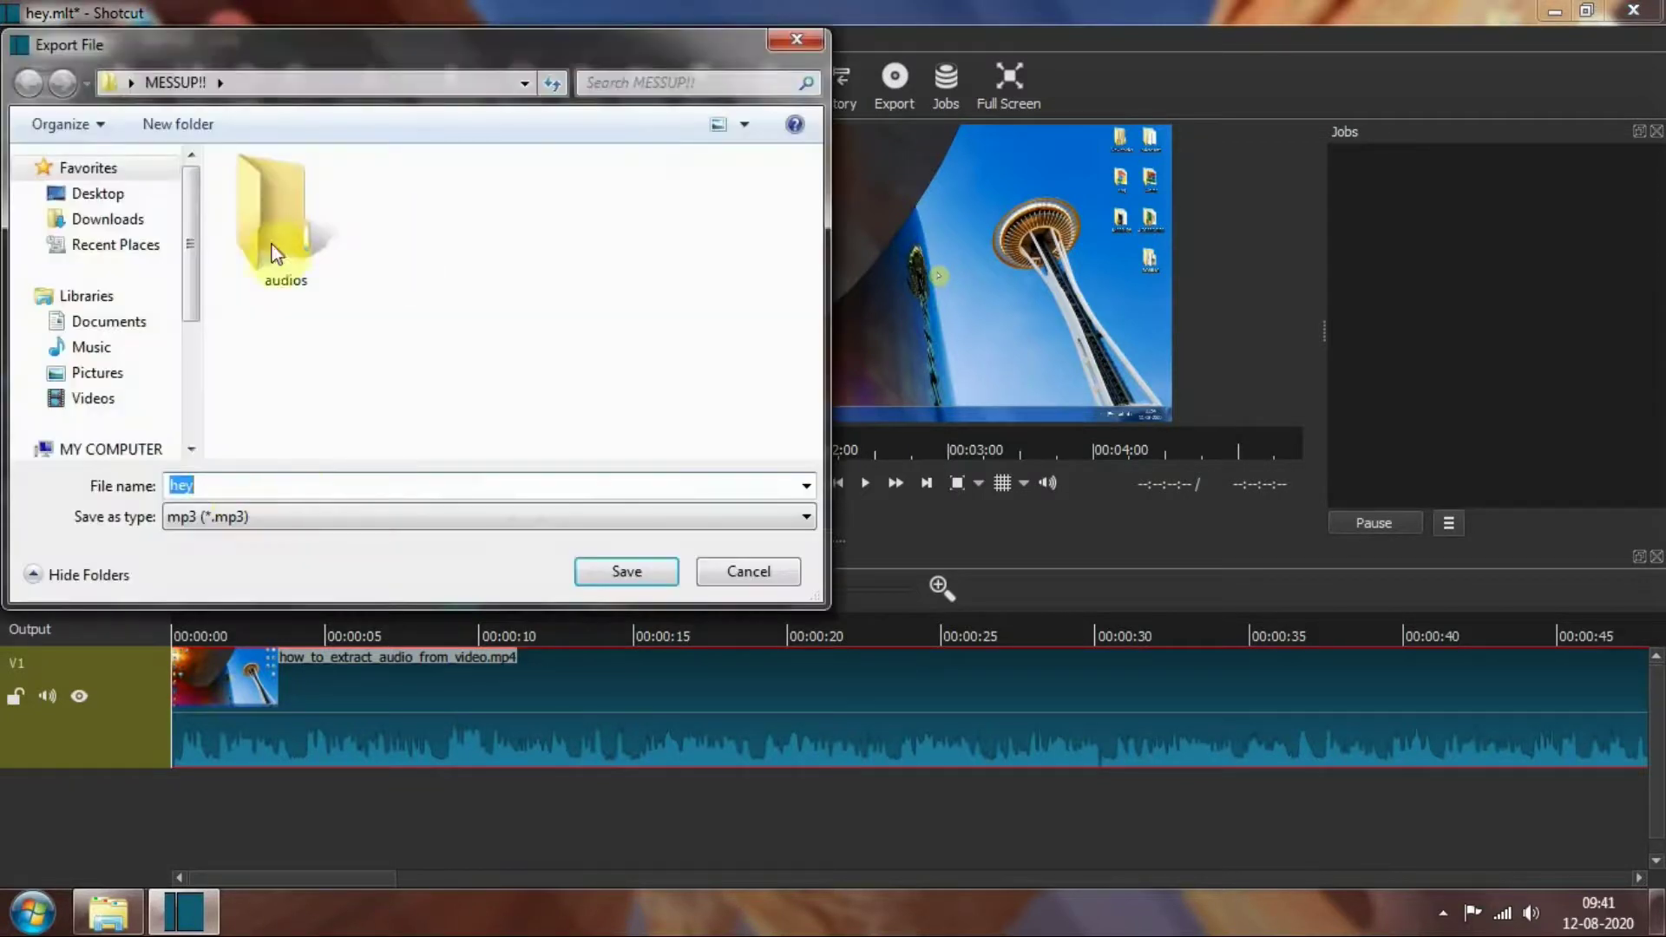
left_click(210, 481)
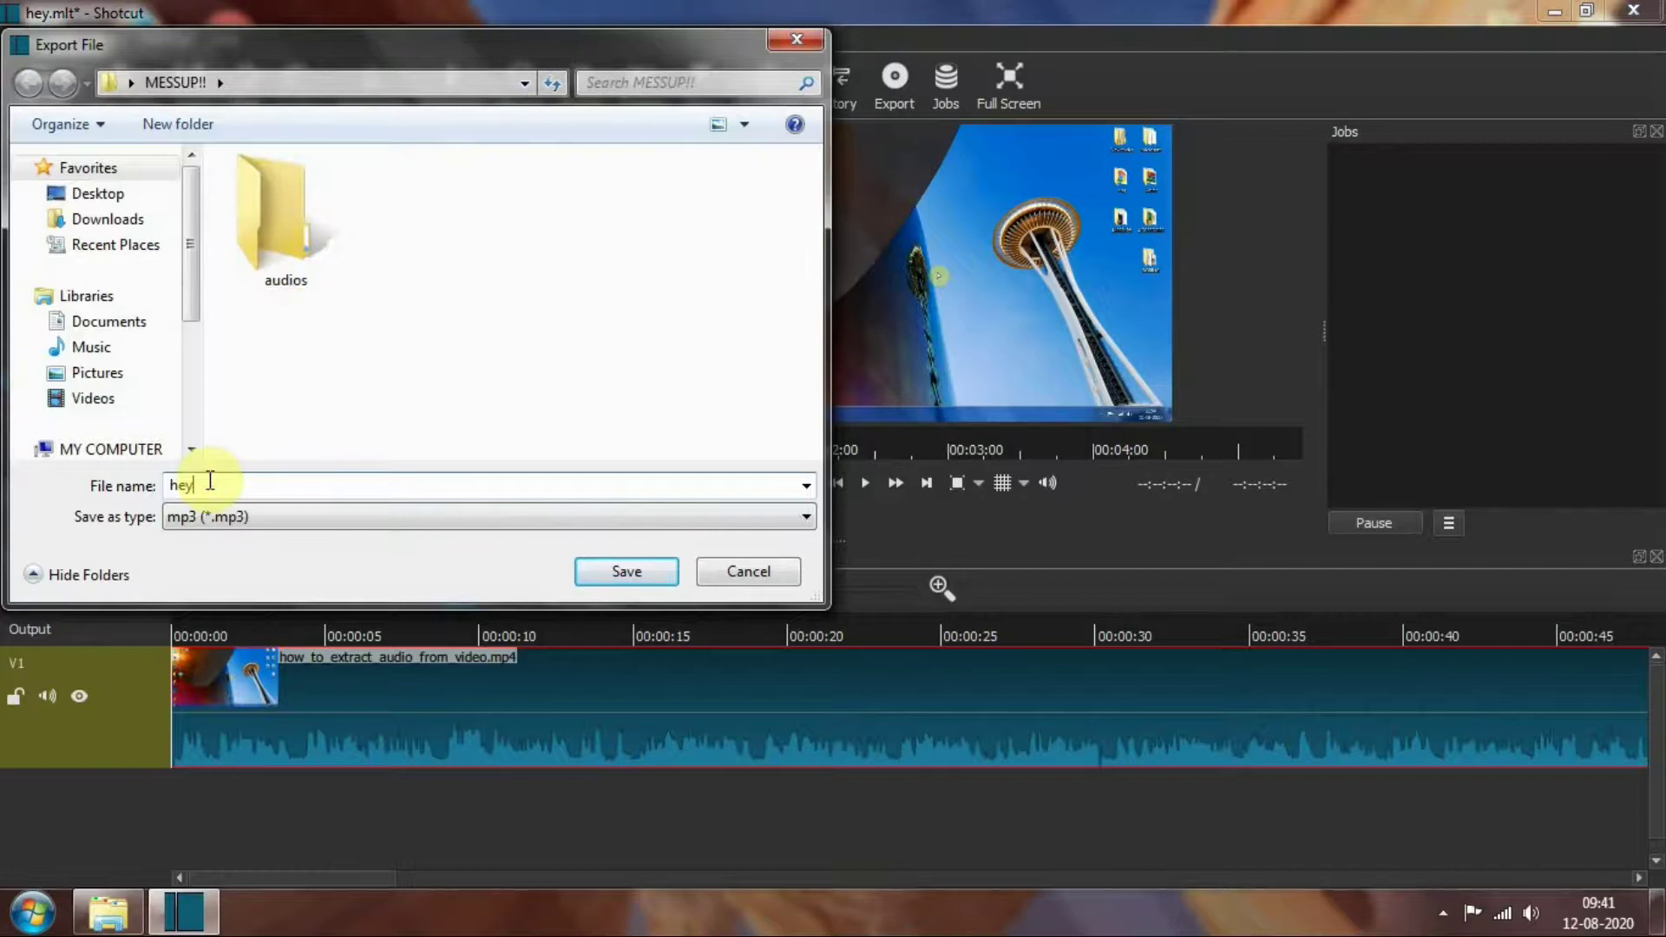
key("BackSpace")
key("BackSpace")
key("BackSpace")
type("audiofor")
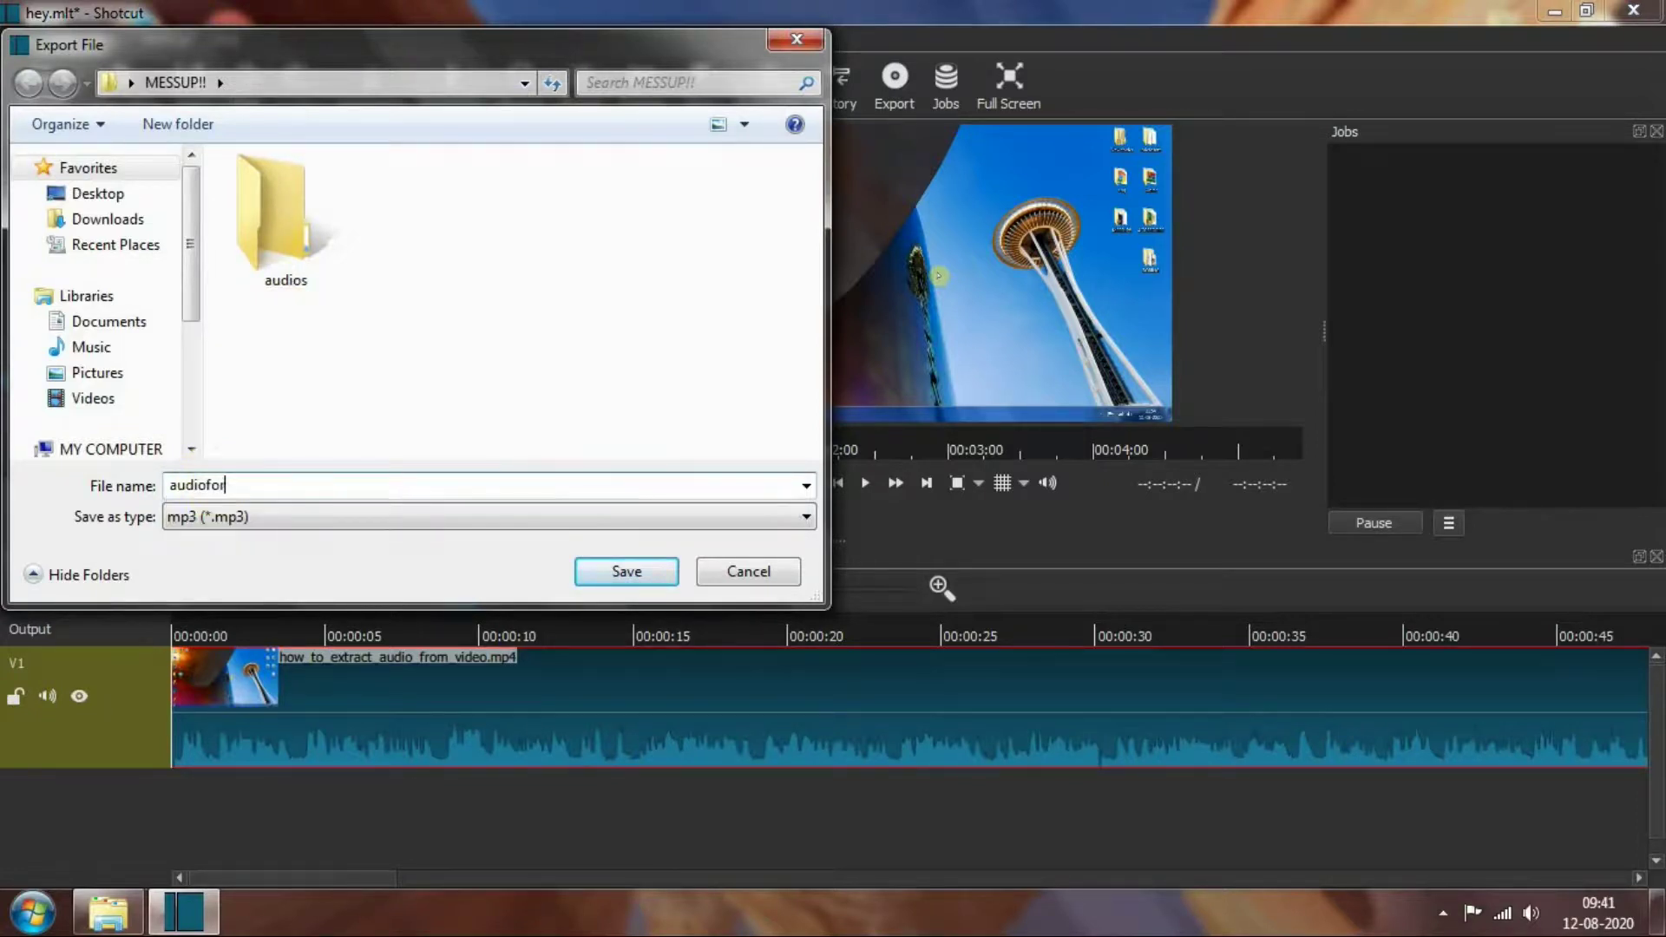
type("au")
type("dio")
left_click(609, 573)
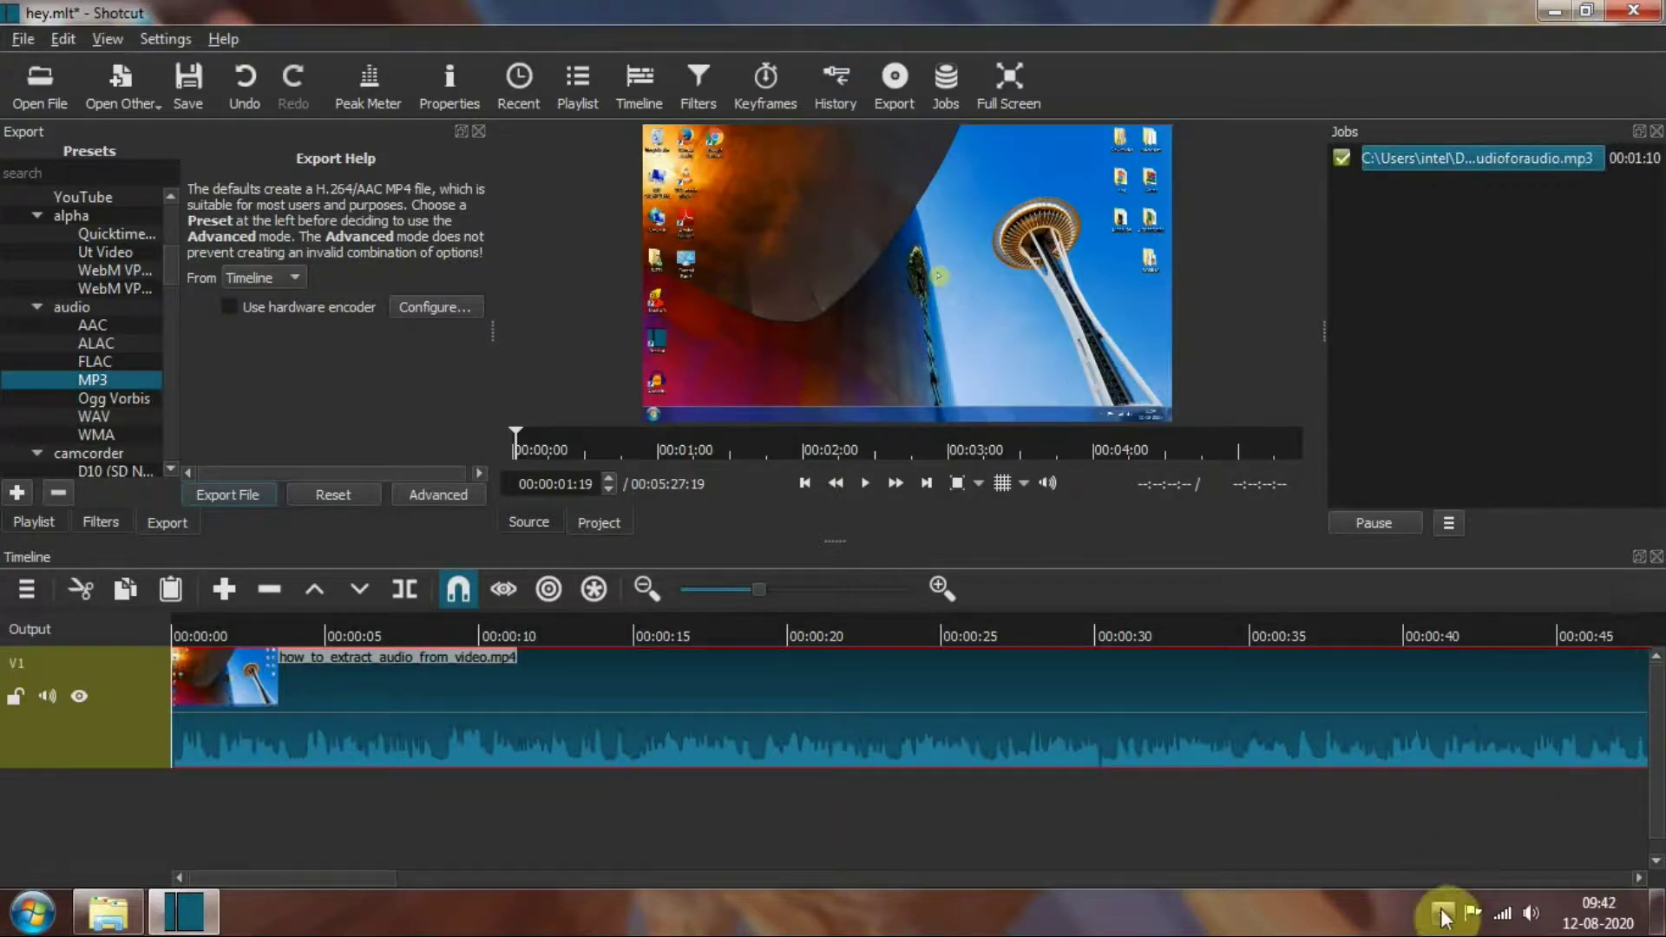
- Minimize Shotcut and open MESSUP!!, briefly checking the audios subfolder, to locate audioforaudio.mp3
left_click(1442, 915)
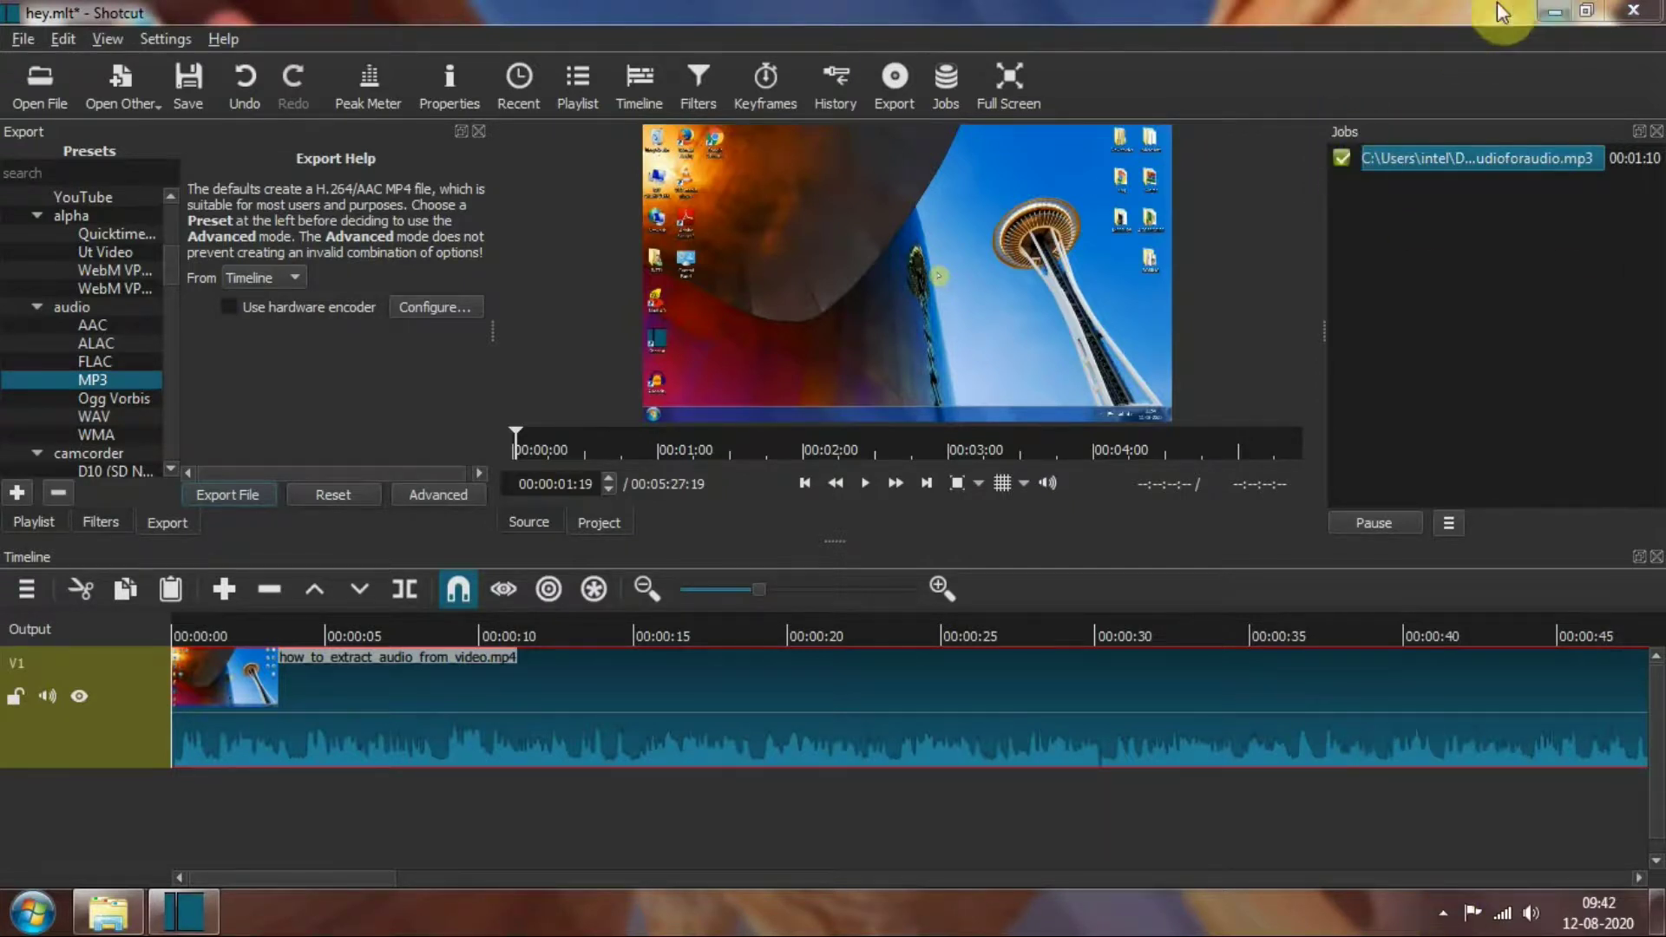
left_click(1563, 10)
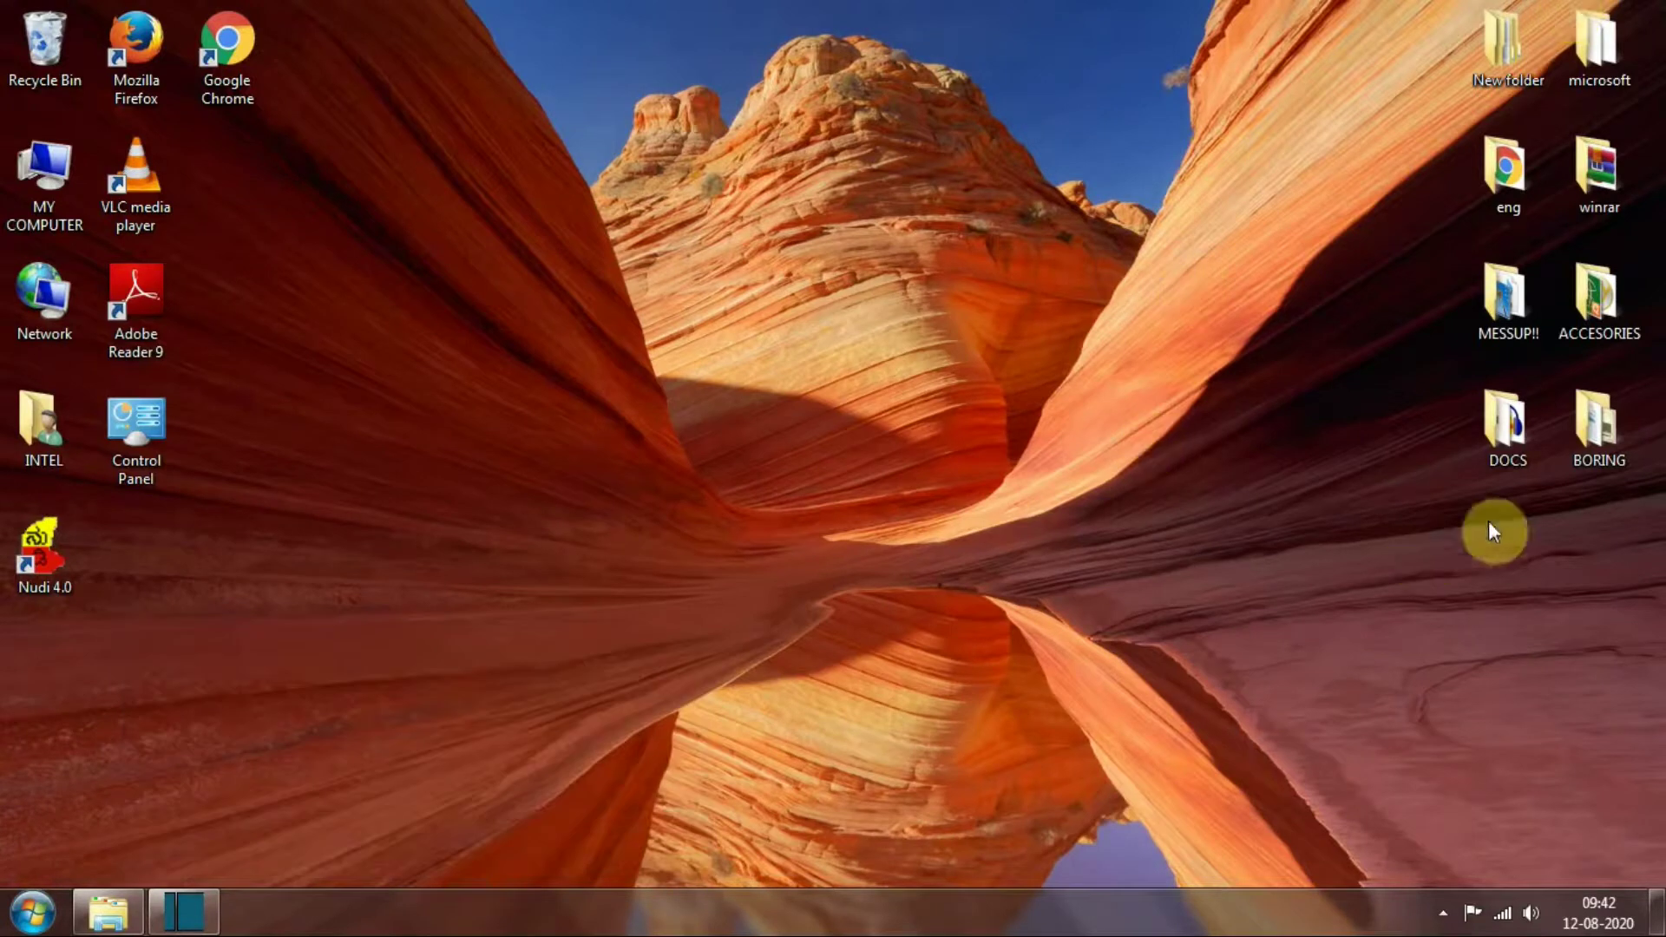
double_click(1506, 316)
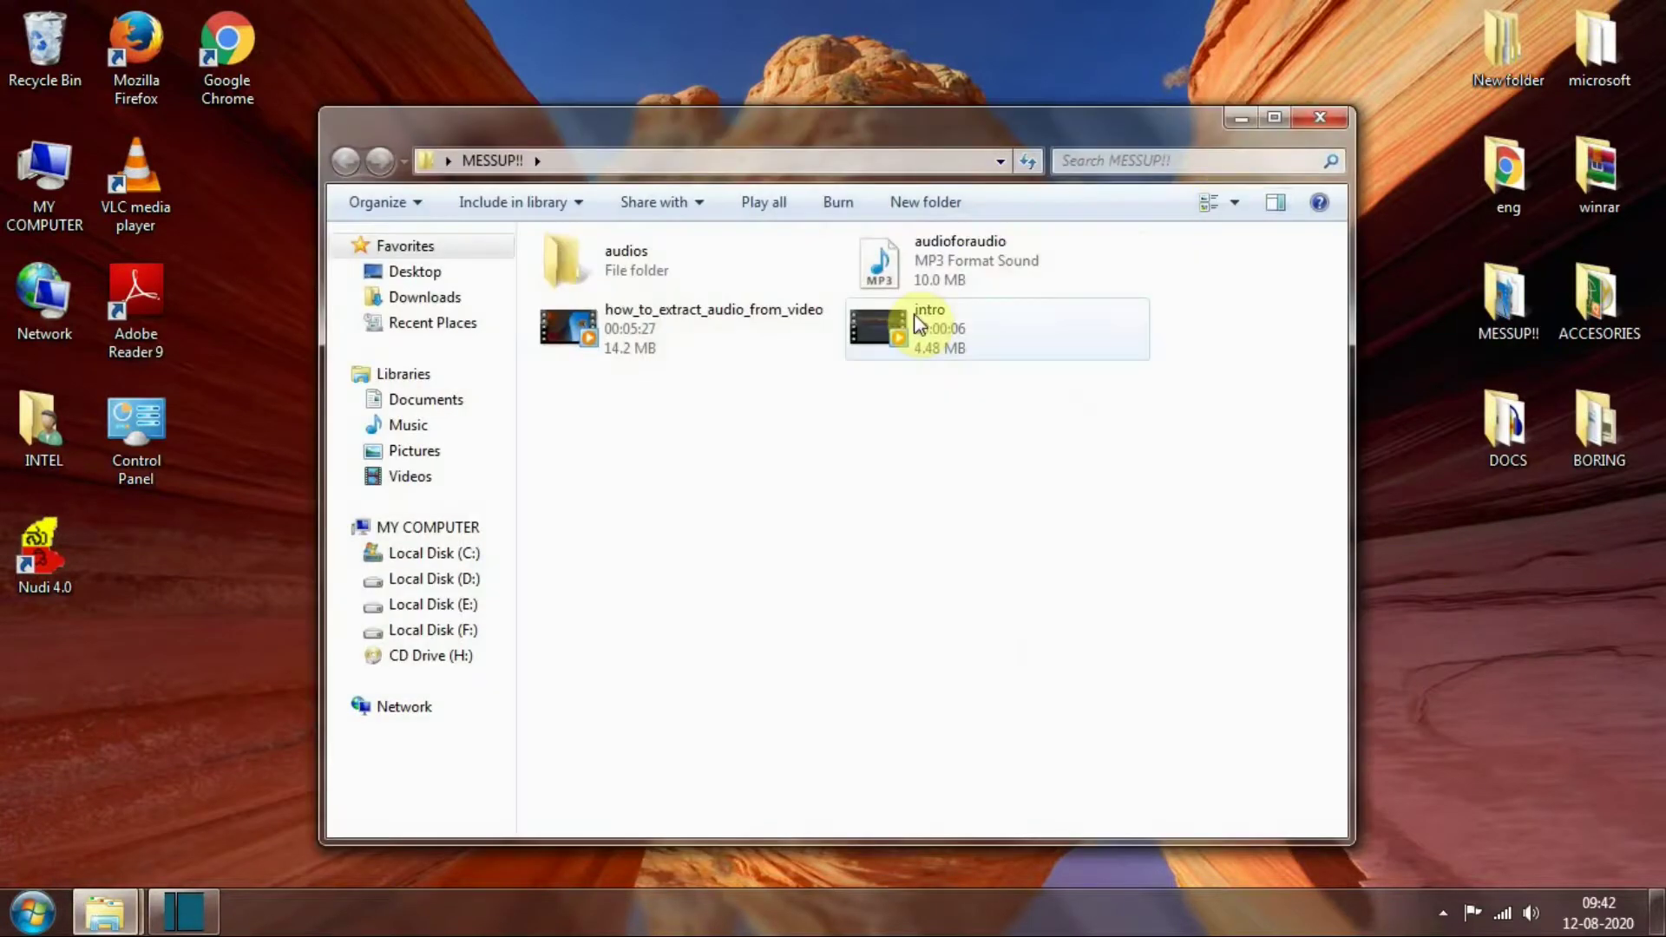
double_click(673, 249)
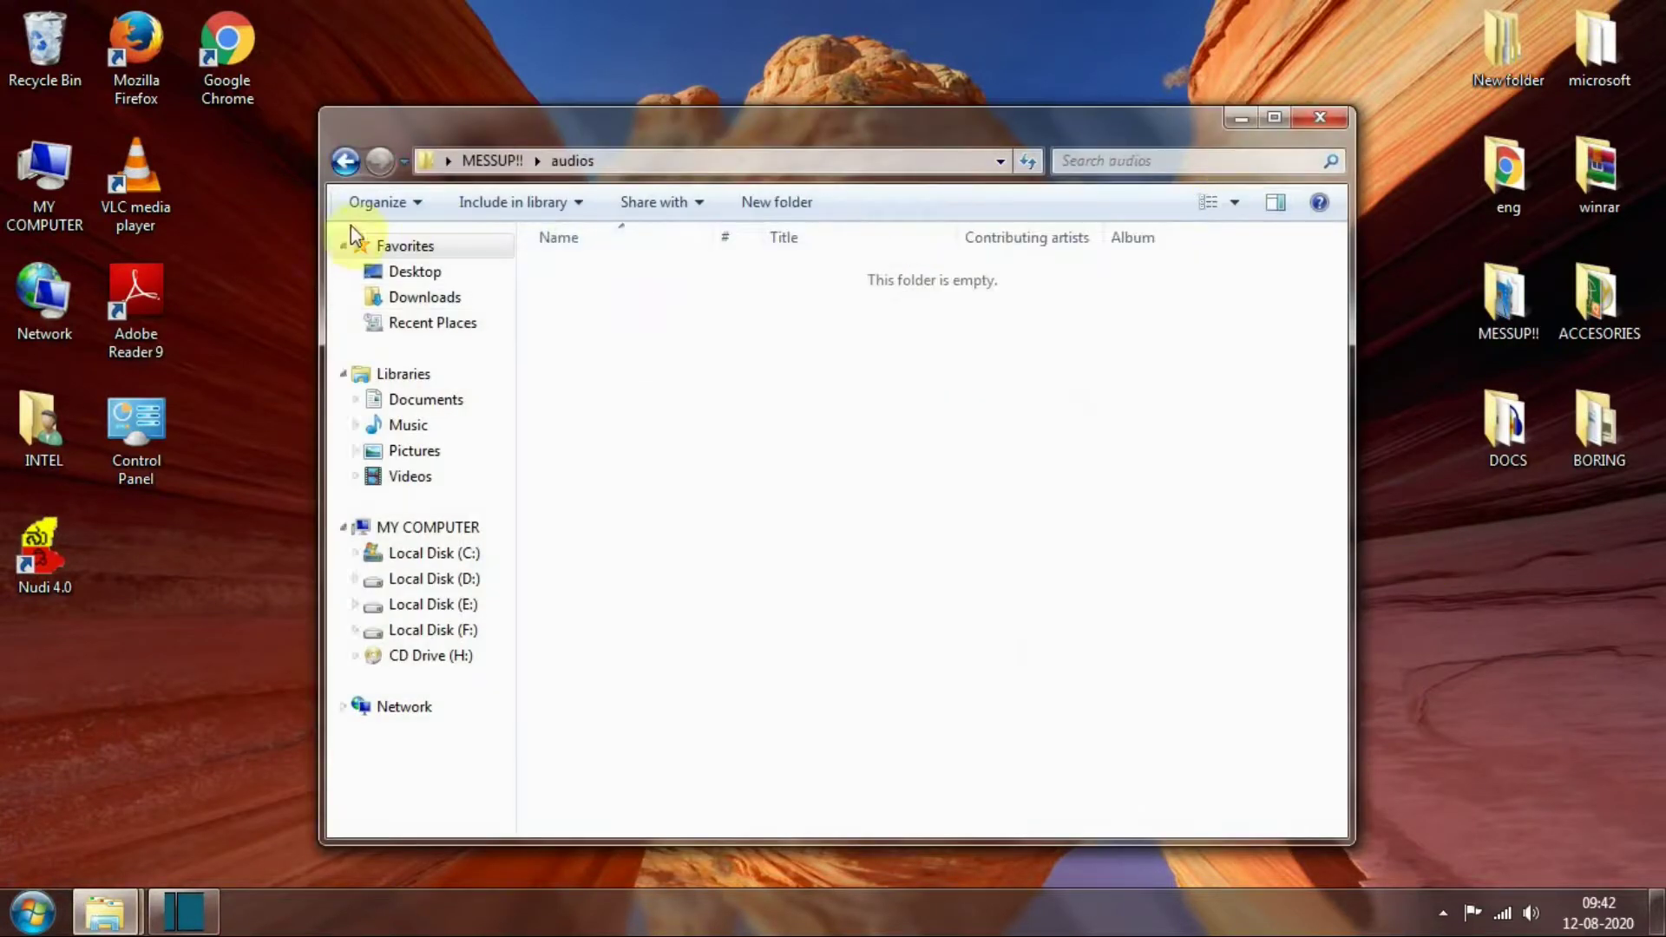
left_click(345, 160)
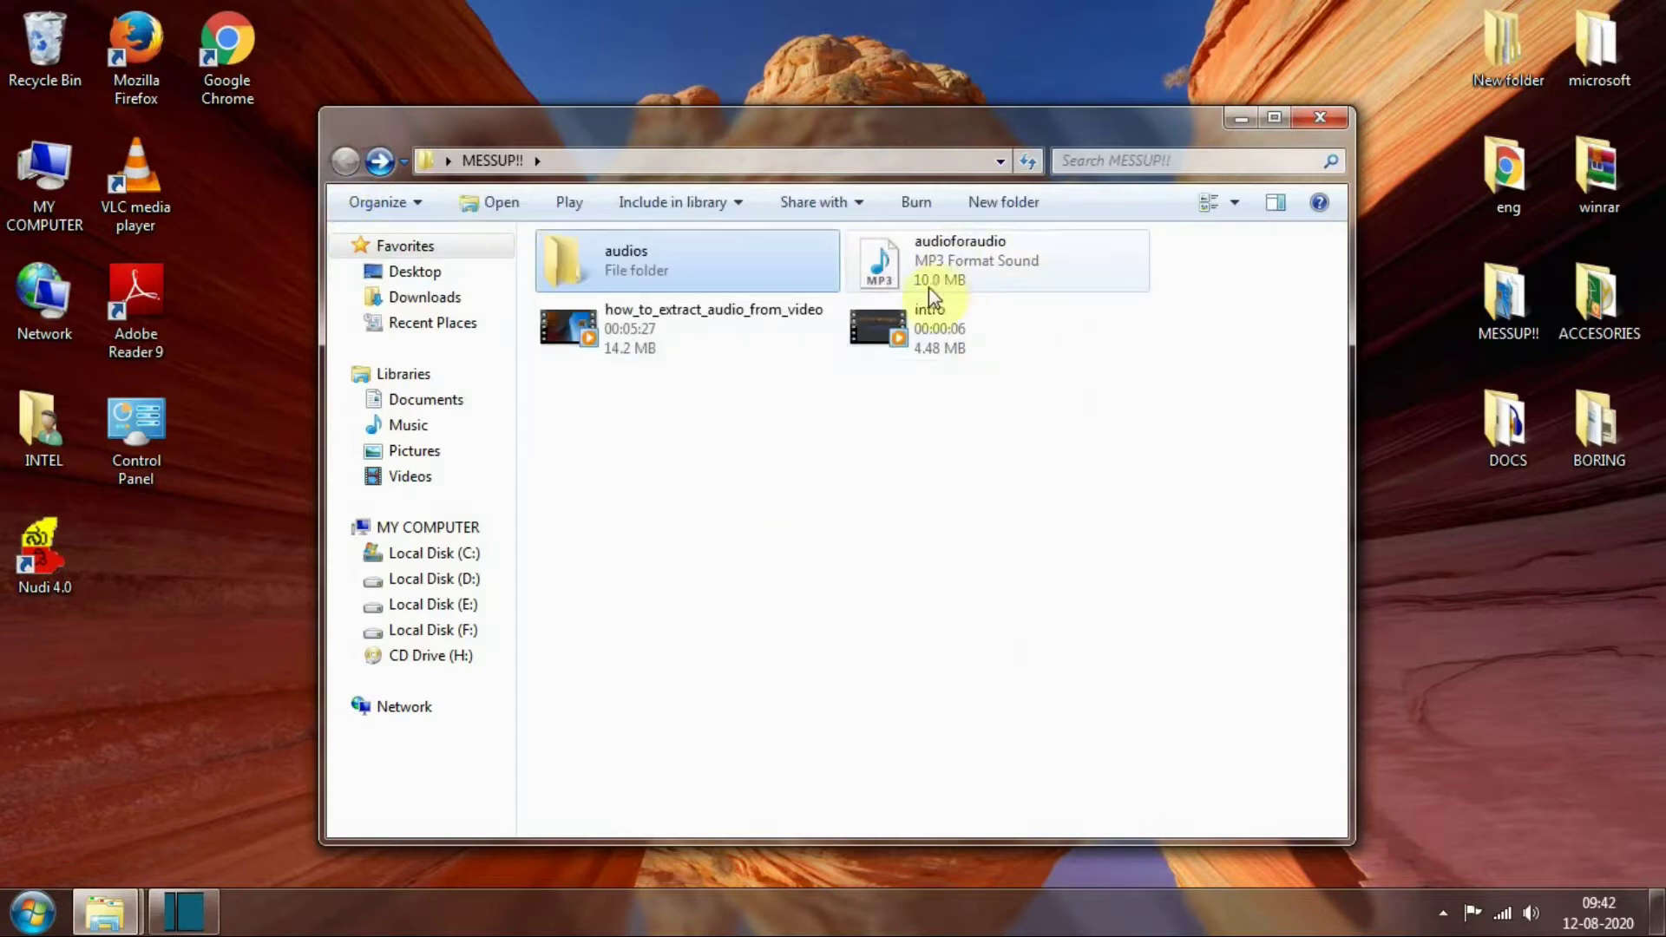
- Play audioforaudio.mp3 maximized in Windows Media Player, skip to about 3:30, then close it
double_click(1001, 267)
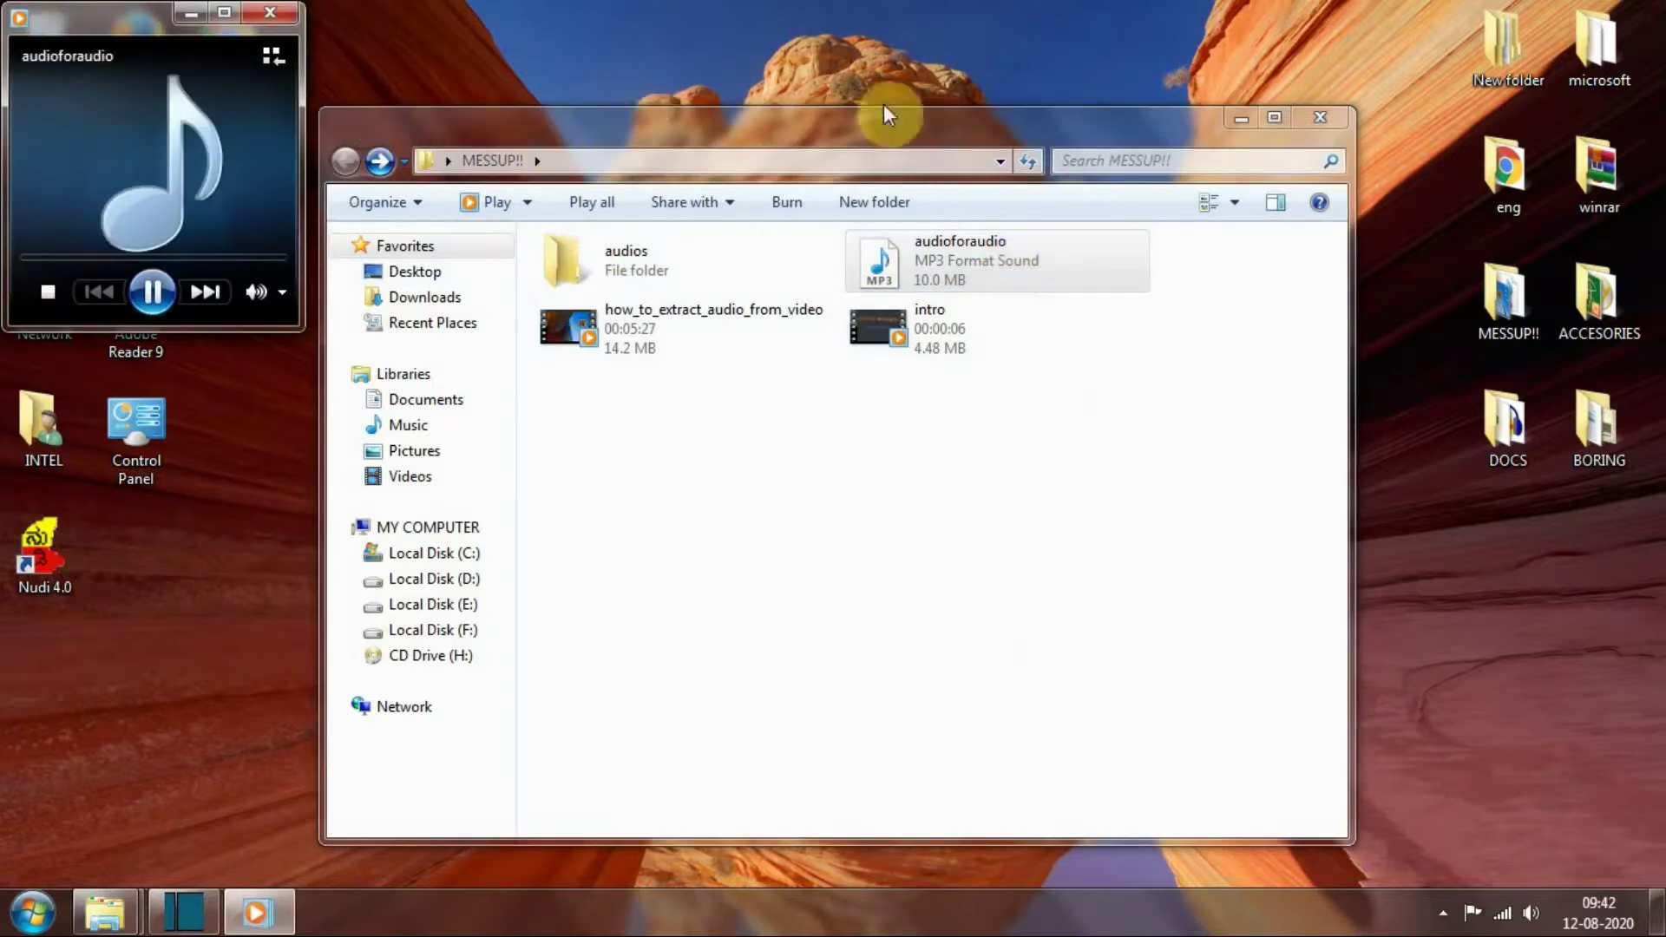
left_click(1251, 122)
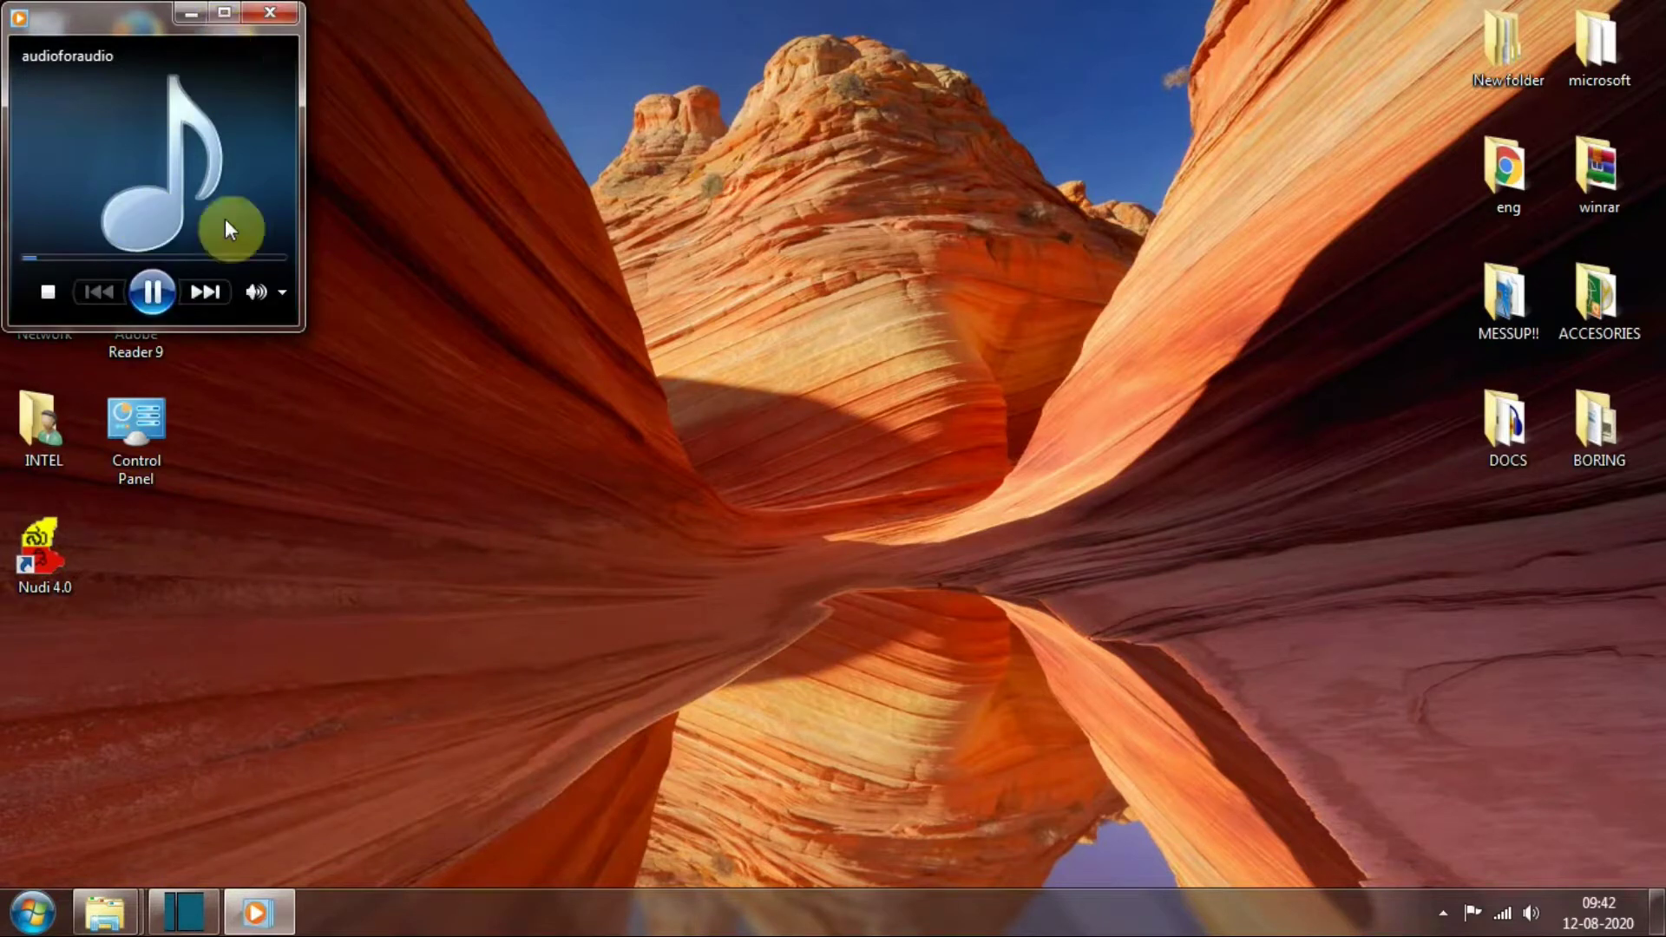
left_click(222, 12)
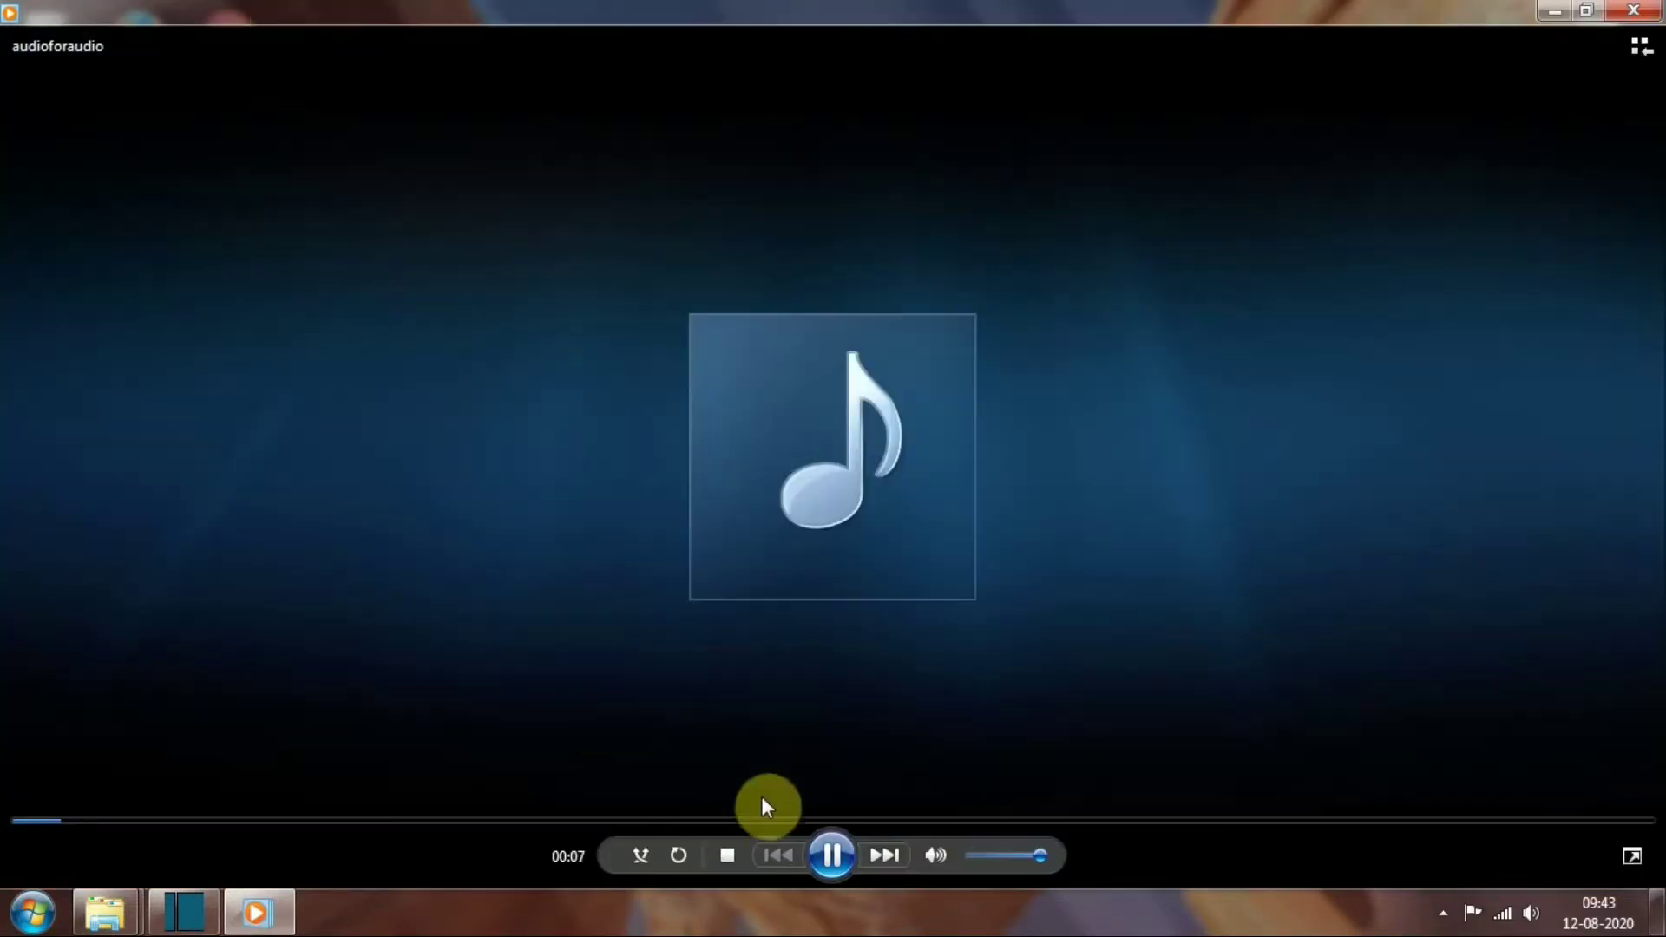
left_click(1125, 822)
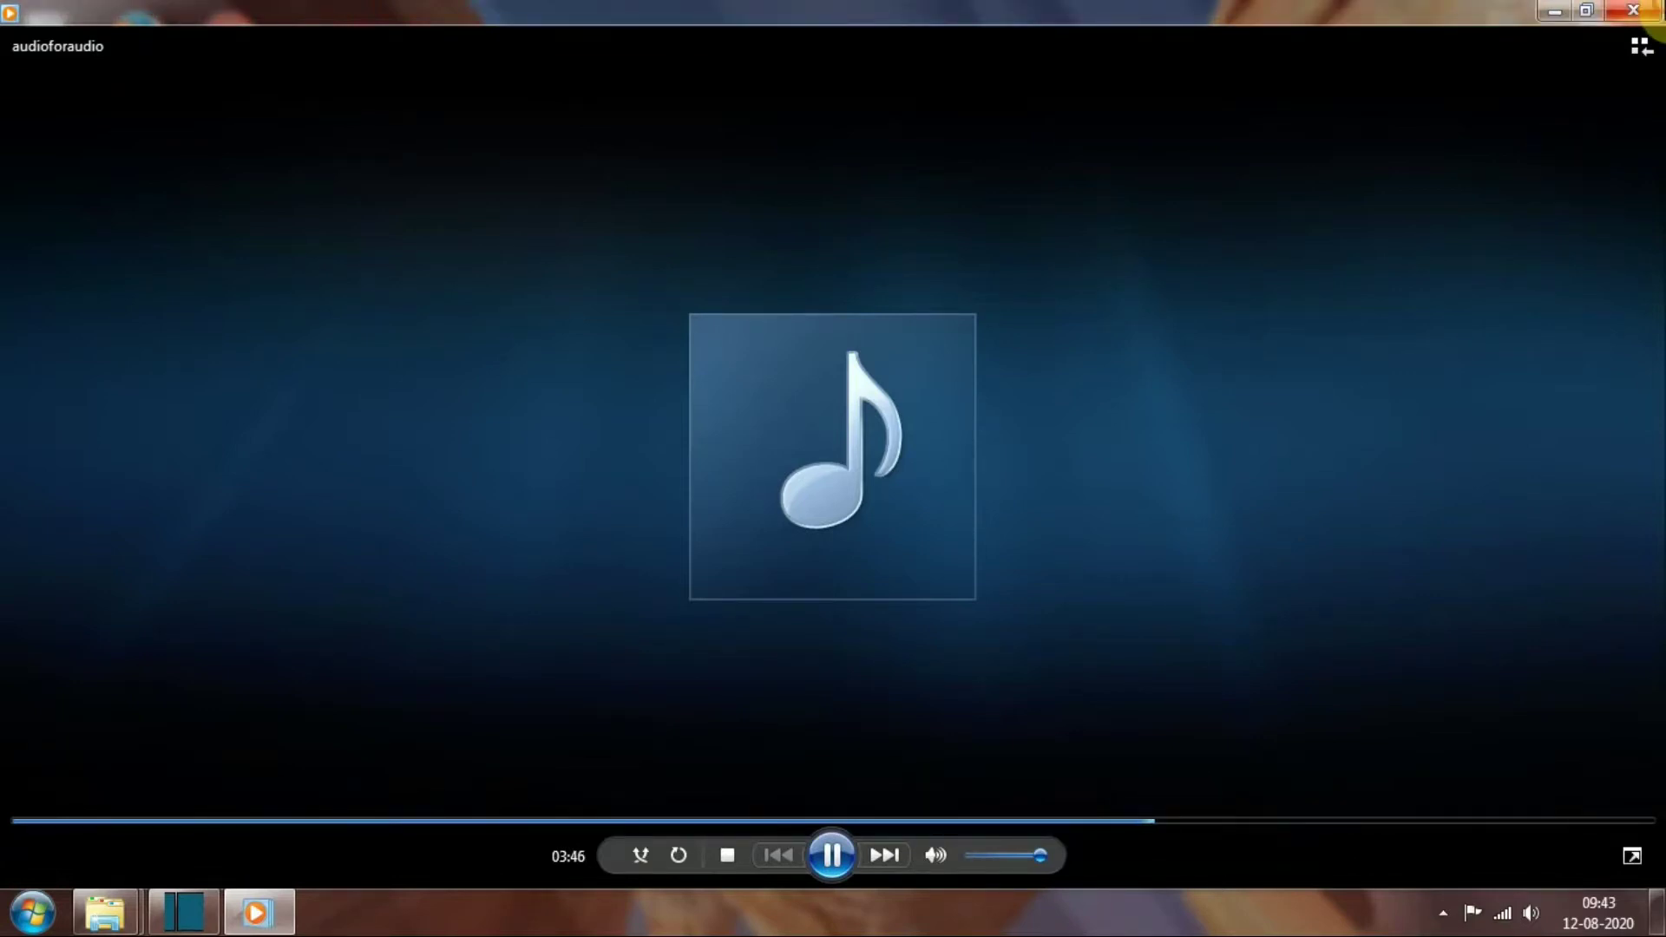
left_click(1640, 10)
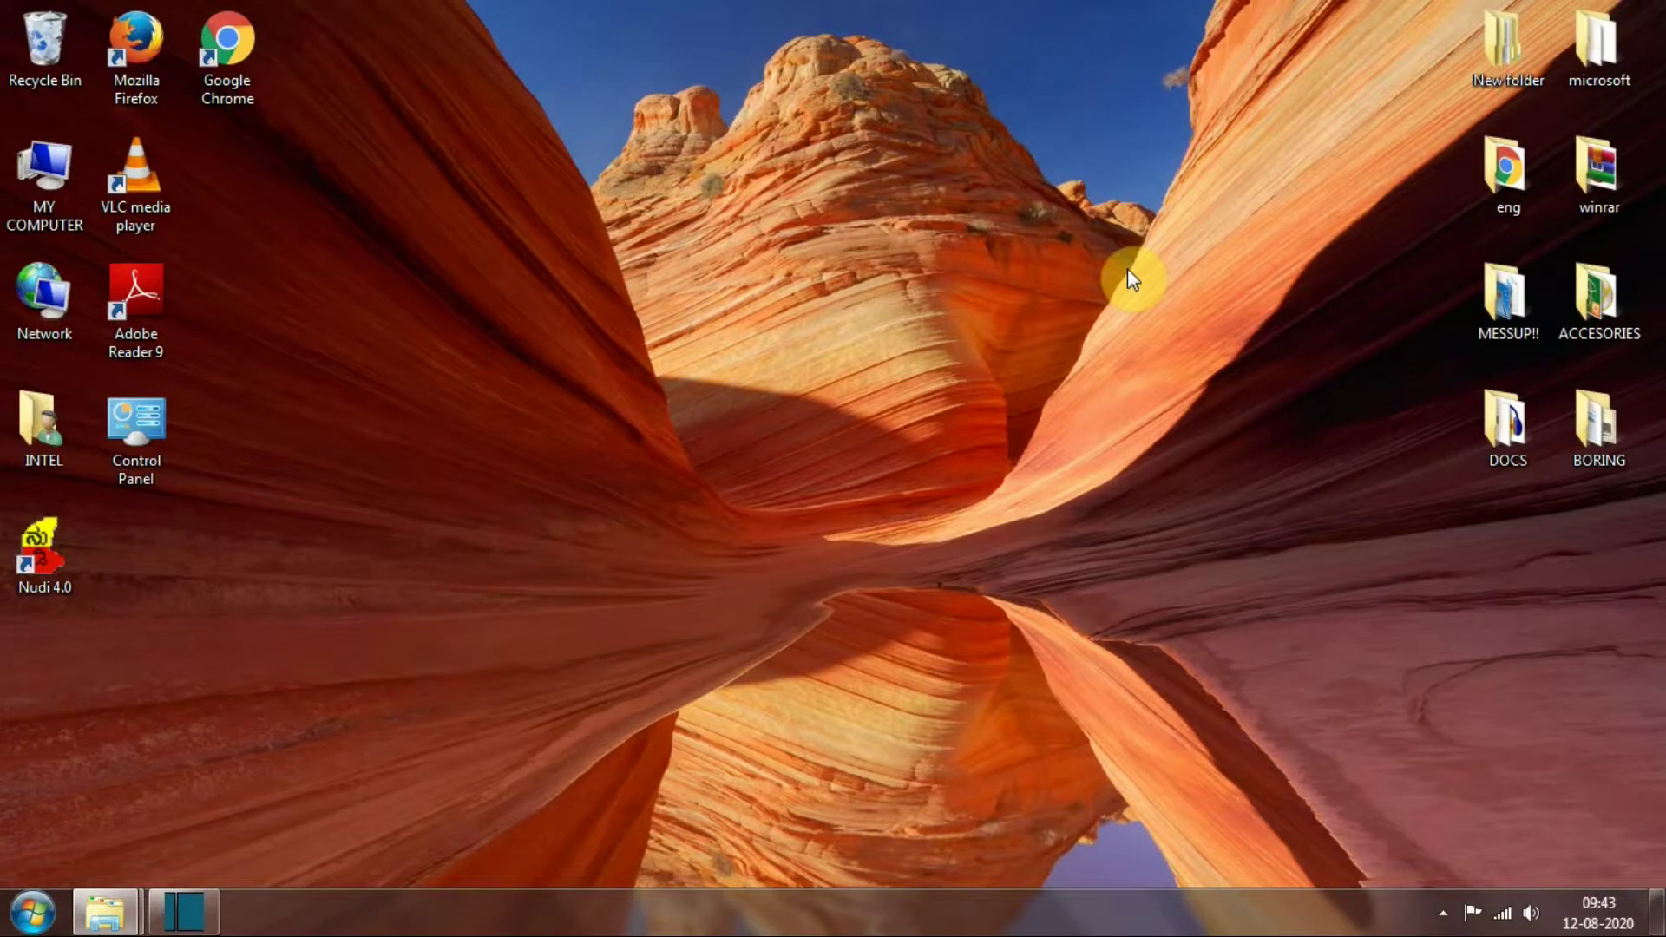